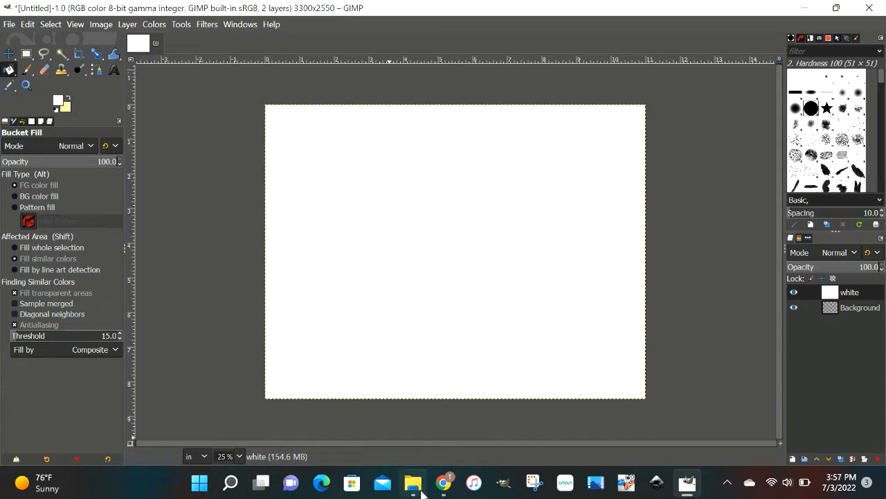
# Step: Import the background-removed portrait PNG from the TSHIRTTRAPPIN folder as a new layer, converting it to the GIMP built-in sRGB profile
pyautogui.click(408, 491)
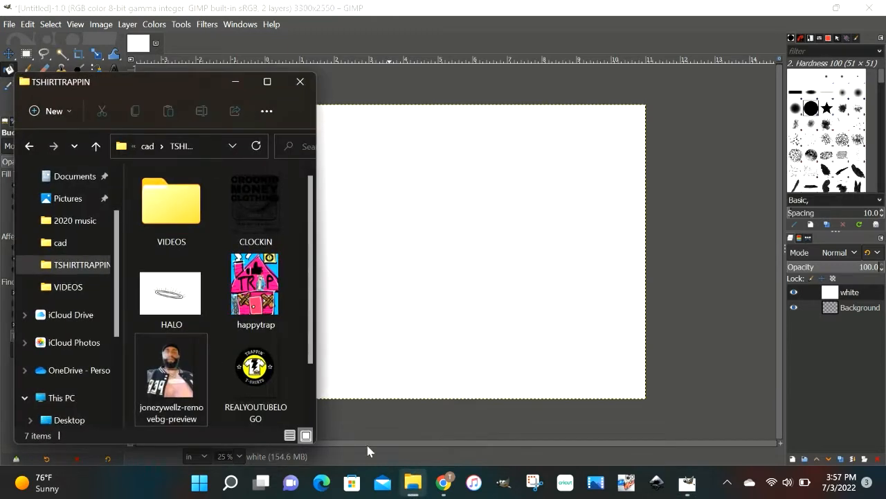
pyautogui.moveTo(170, 375); pyautogui.dragTo(387, 271)
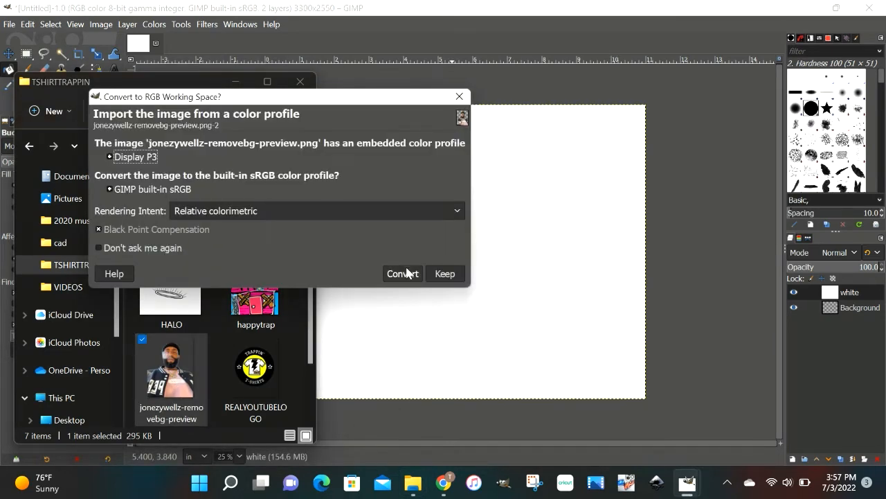
pyautogui.click(407, 273)
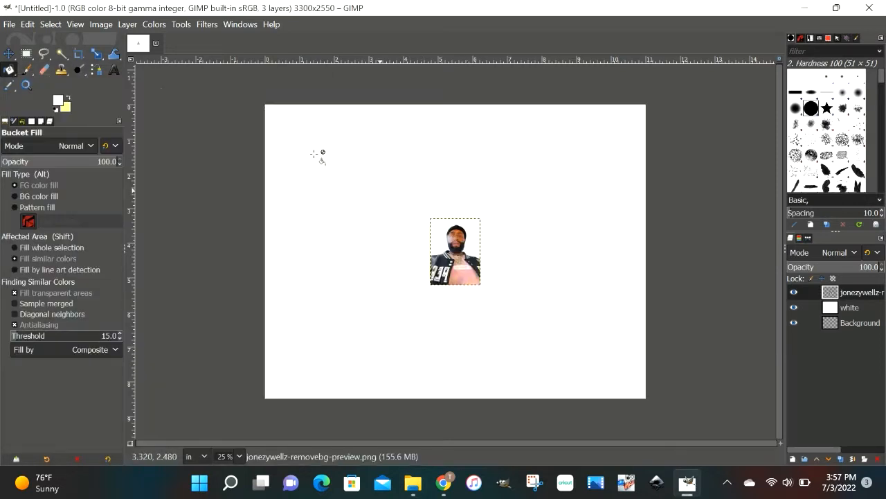
# Step: Scale the portrait layer up proportionally to about 4.99 × 6.64 in, covering most of the canvas height
pyautogui.click(96, 54)
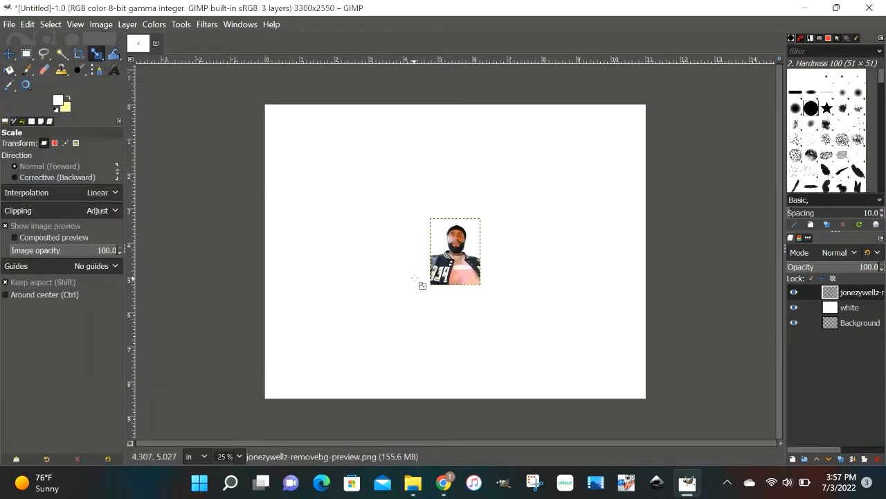
pyautogui.click(444, 276)
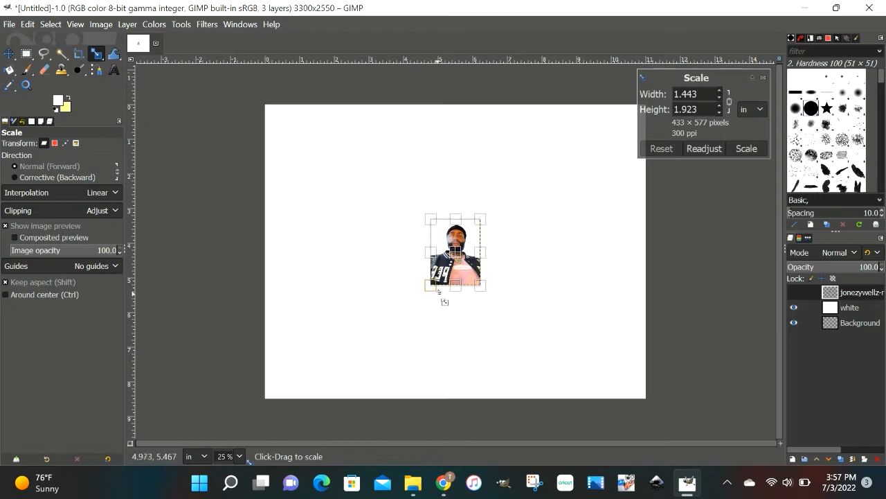
pyautogui.moveTo(431, 284); pyautogui.dragTo(331, 383)
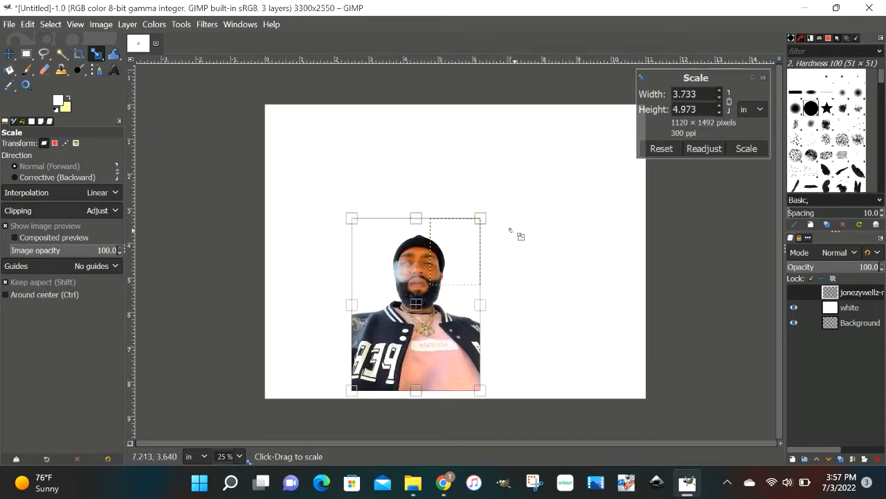
pyautogui.moveTo(488, 219); pyautogui.dragTo(544, 170)
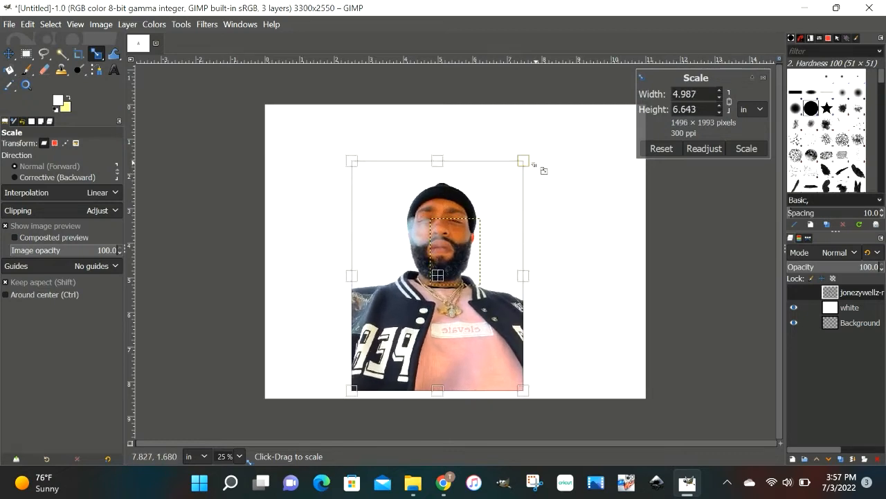
pyautogui.click(747, 149)
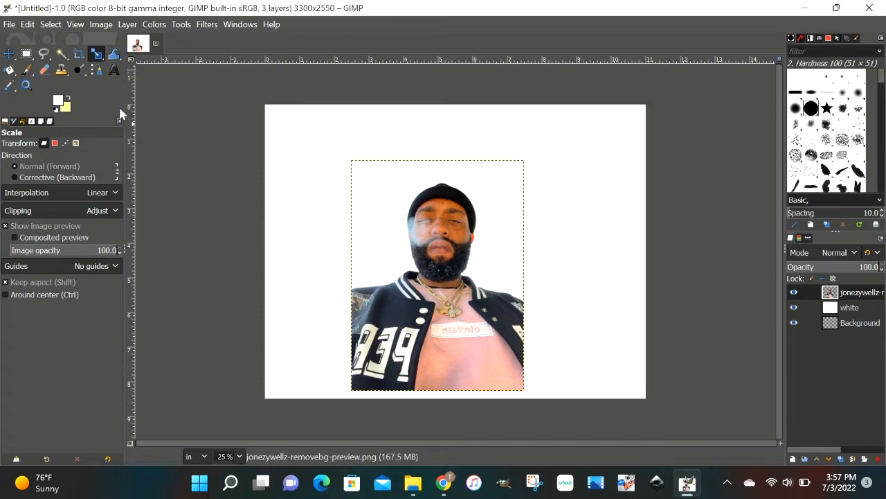
# Step: Start a path below the ear beside the smoke and place anchors along the beard's edge to just past the chin's lowest point
pyautogui.click(27, 86)
pyautogui.click(441, 225)
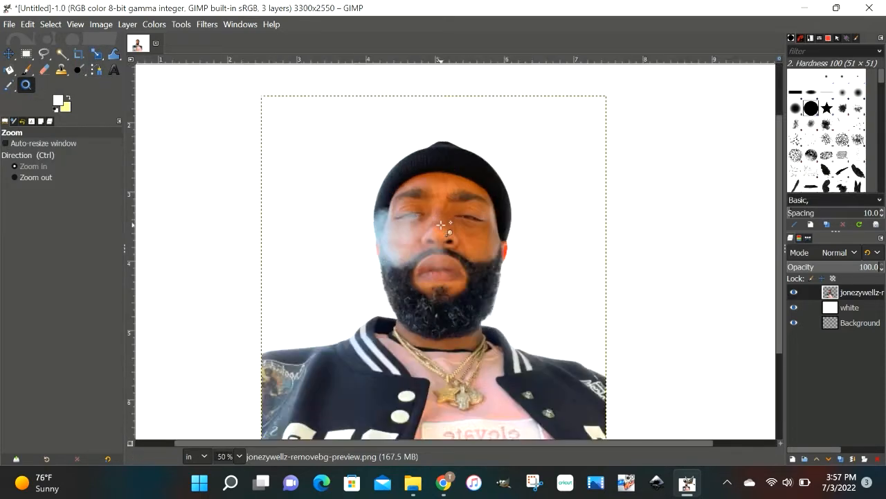
pyautogui.click(441, 225)
pyautogui.click(441, 225)
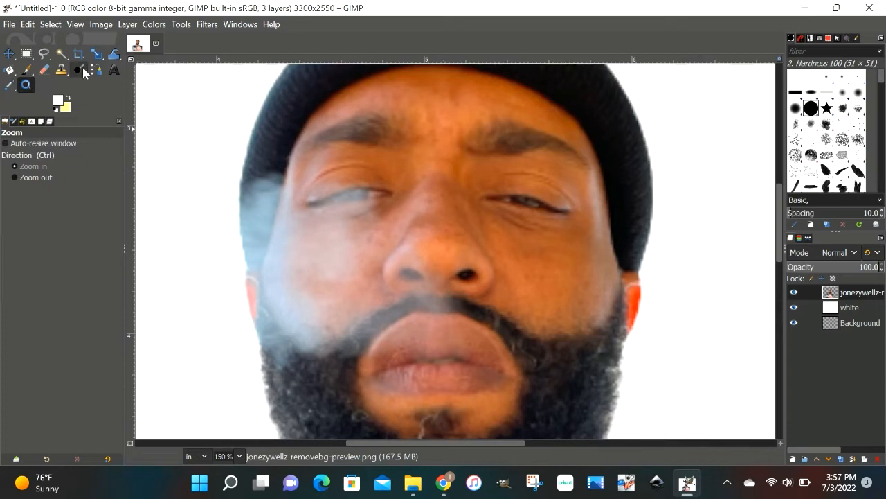
pyautogui.click(75, 25)
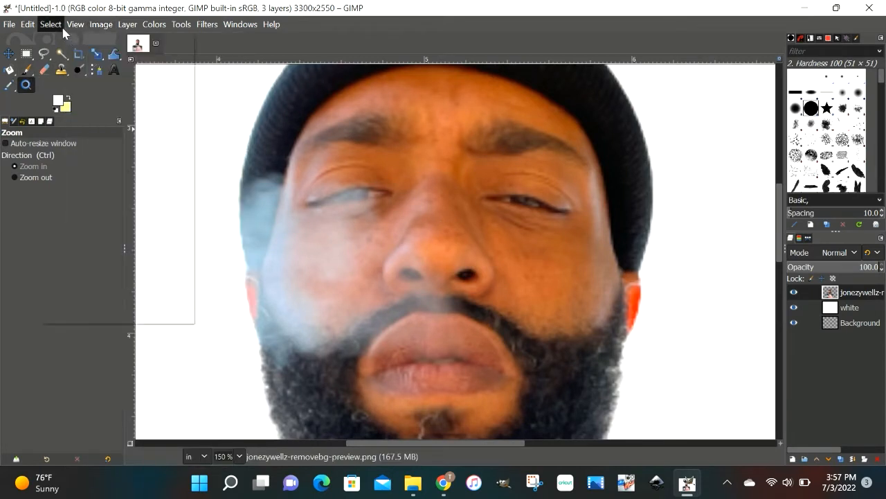
pyautogui.click(240, 457)
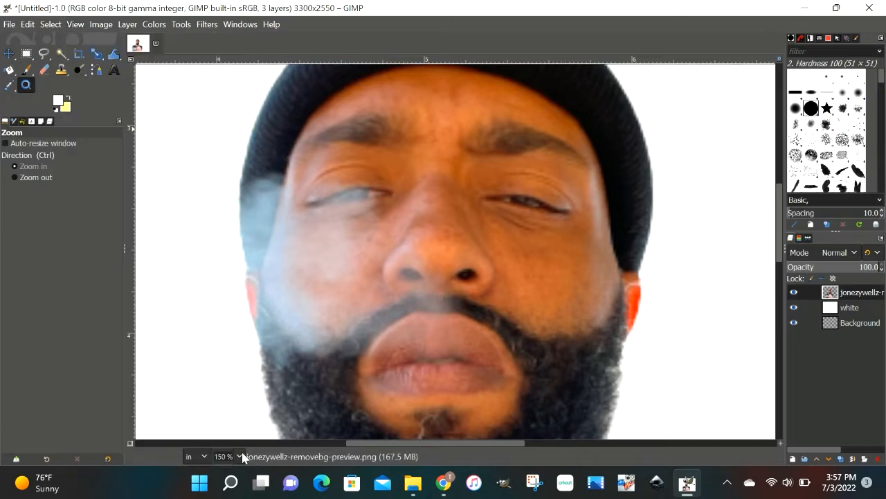
pyautogui.click(240, 457)
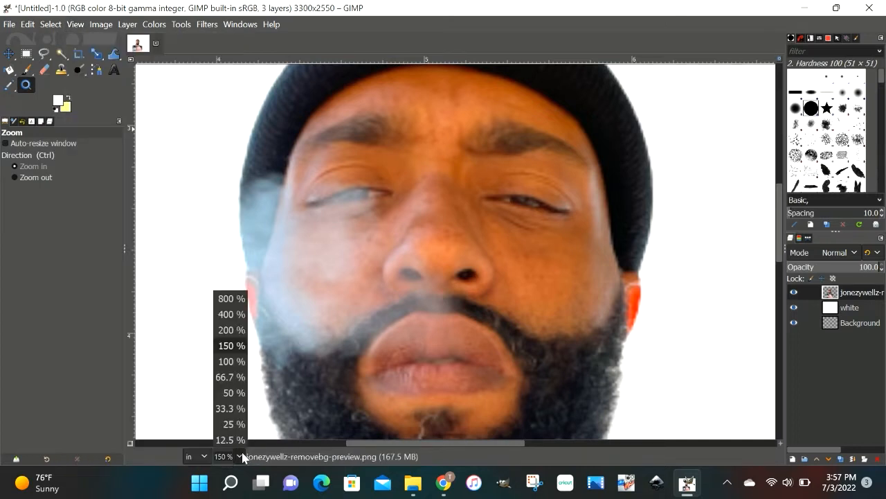
pyautogui.click(232, 362)
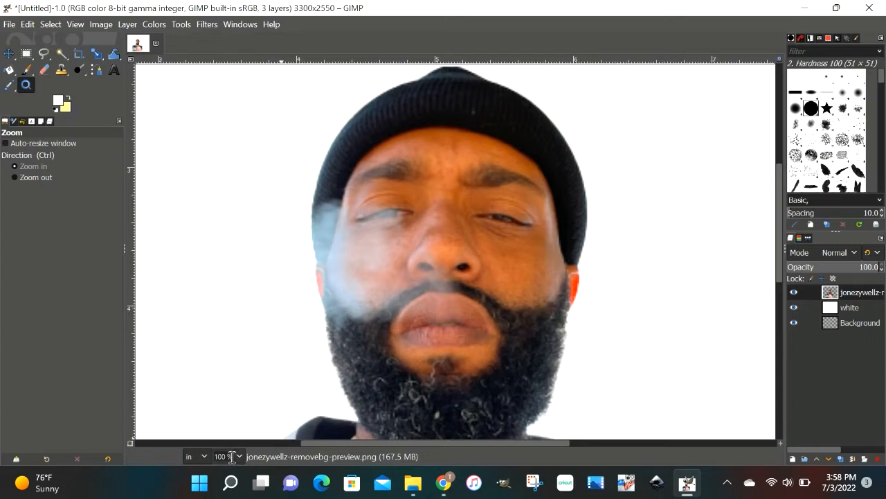
pyautogui.moveTo(232, 456); pyautogui.dragTo(206, 456)
pyautogui.write('80')
pyautogui.press('Return')
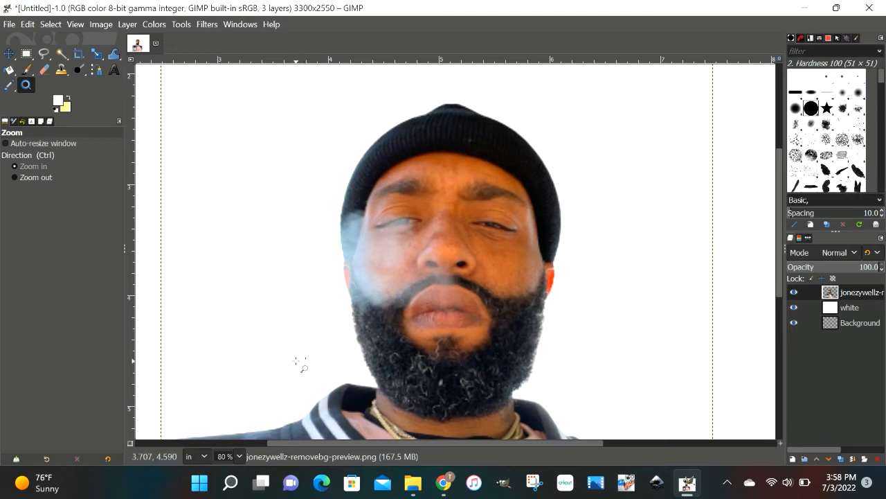
pyautogui.click(95, 71)
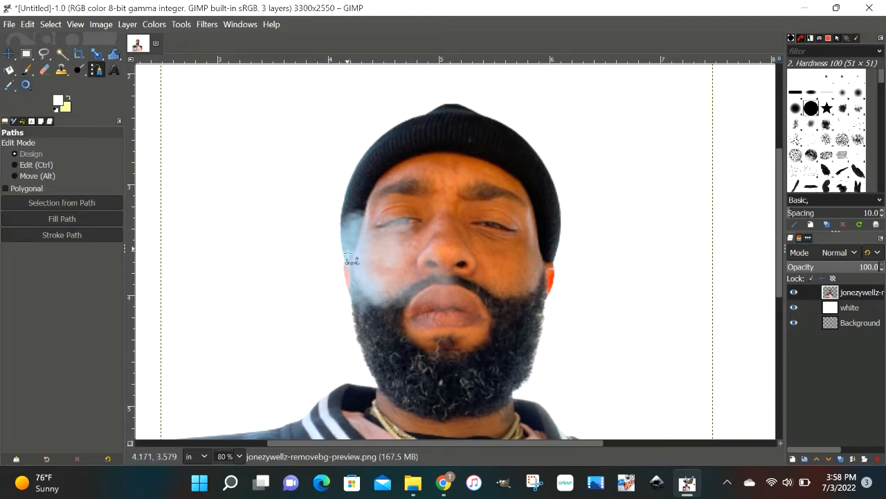
pyautogui.click(350, 296)
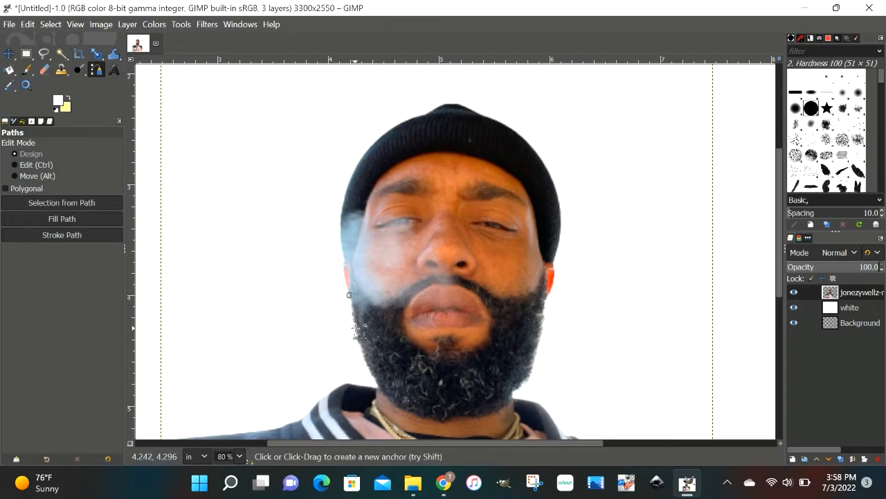
pyautogui.click(356, 327)
pyautogui.click(372, 372)
pyautogui.click(391, 401)
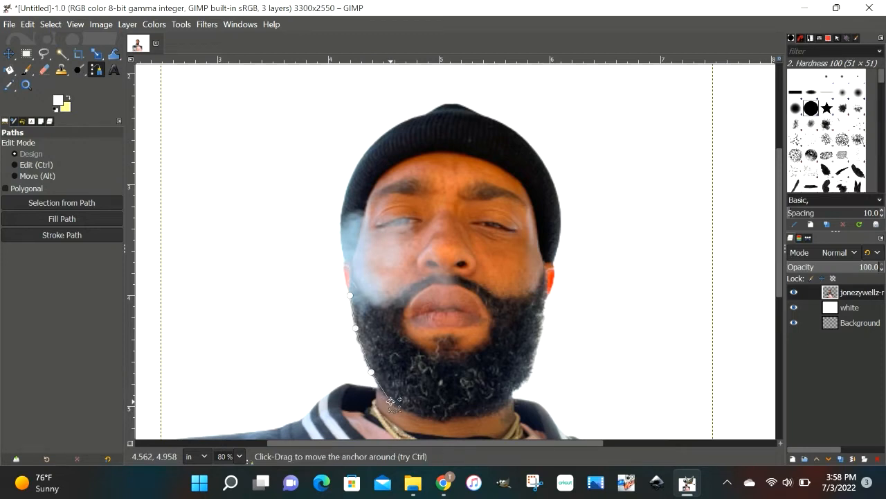
pyautogui.click(423, 415)
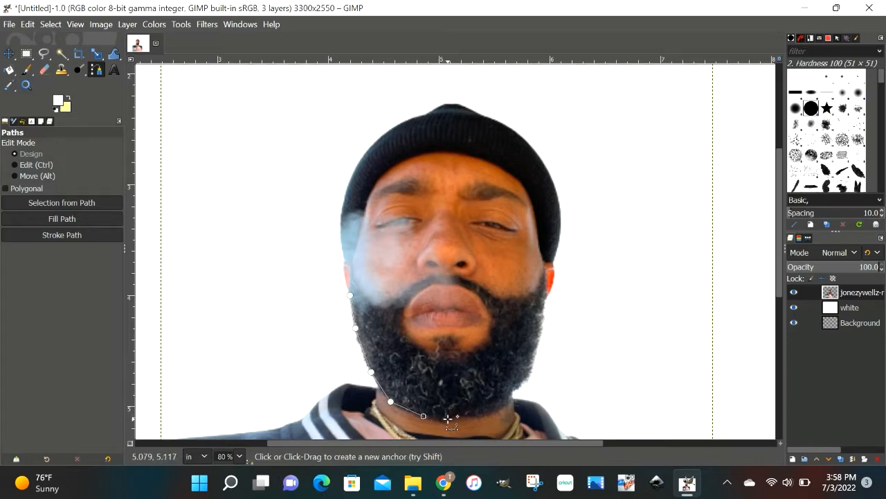
pyautogui.click(448, 418)
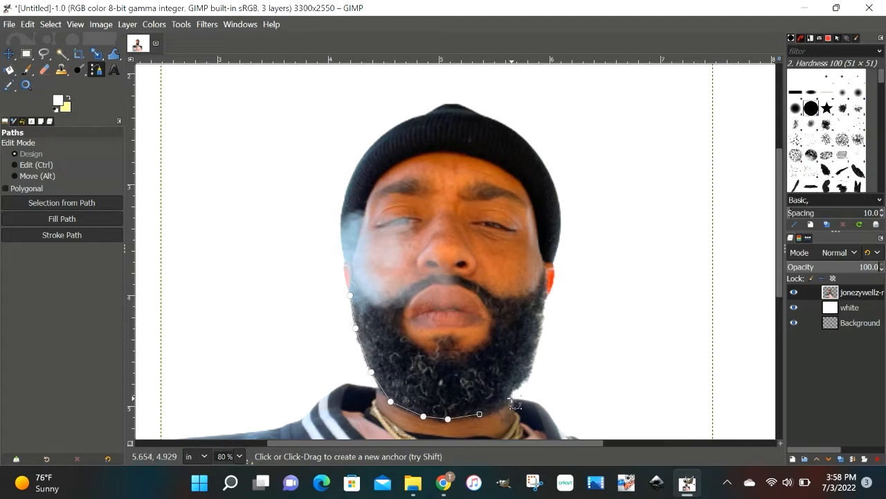
# Step: Continue the path up the other side of the beard and loosely around the beanie, closing it at the first anchor
pyautogui.click(511, 398)
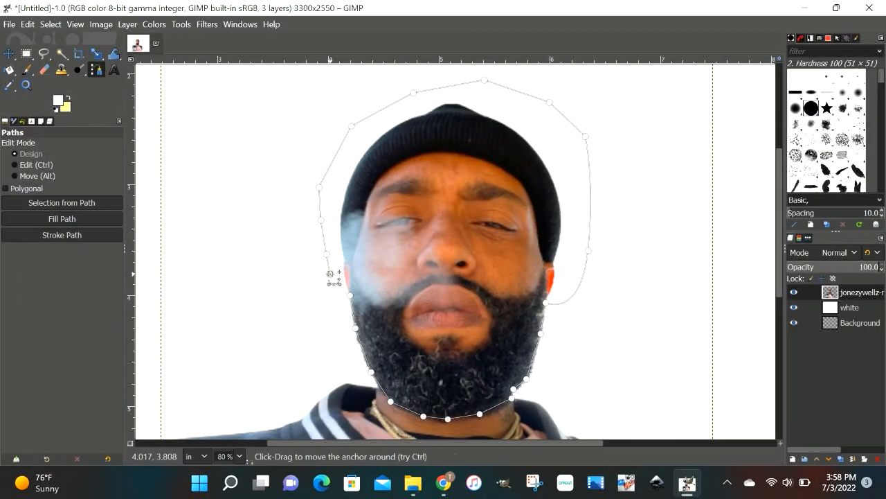
pyautogui.press('ctrl')
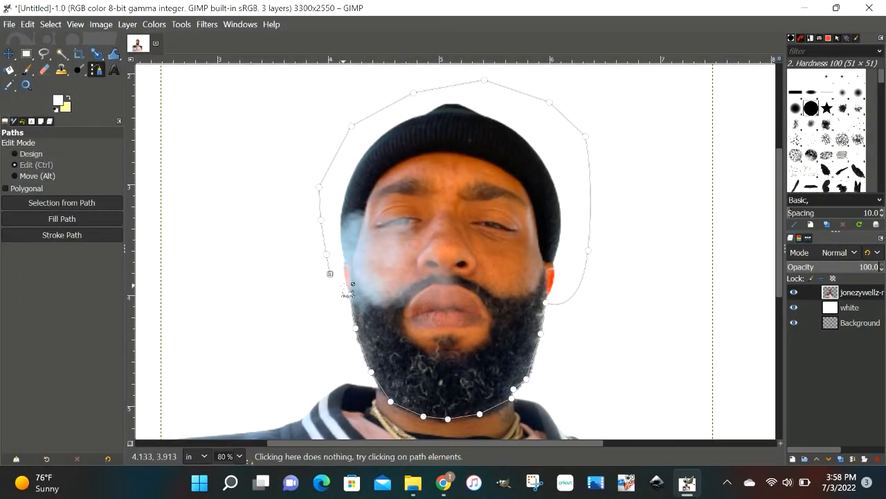
pyautogui.keyDown('ctrl'); pyautogui.click(351, 296); pyautogui.keyUp('ctrl')
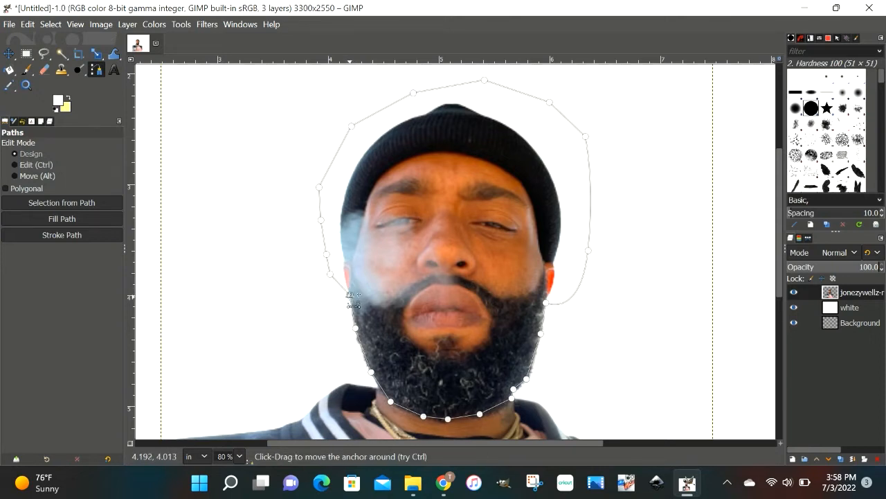
# Step: Turn the closed head path into a selection and float it
pyautogui.press('Return')
pyautogui.rightClick(424, 300)
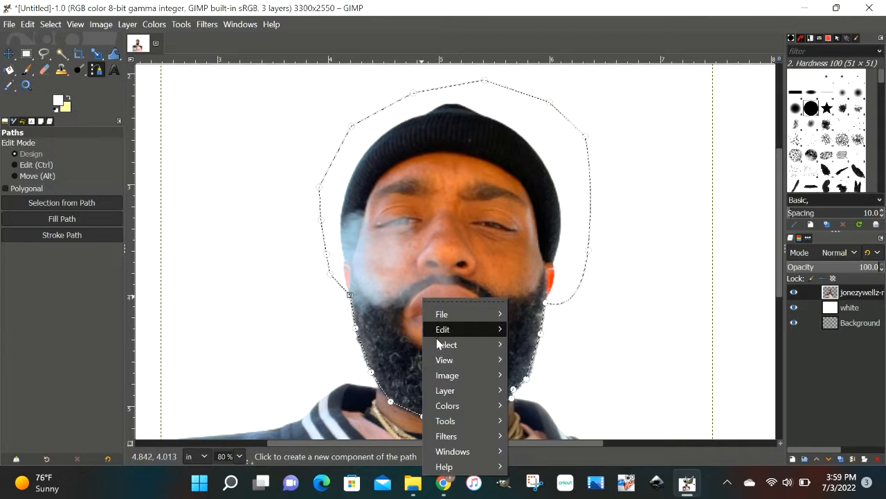
pyautogui.moveTo(439, 350)
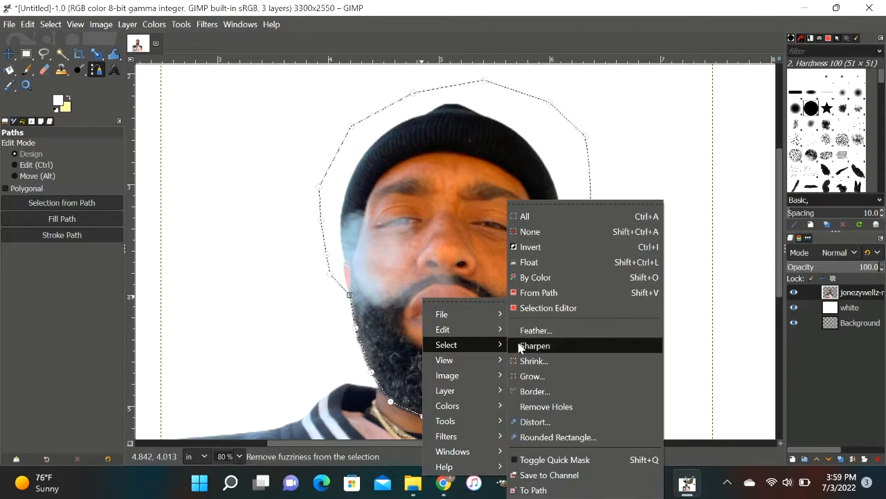
pyautogui.click(555, 262)
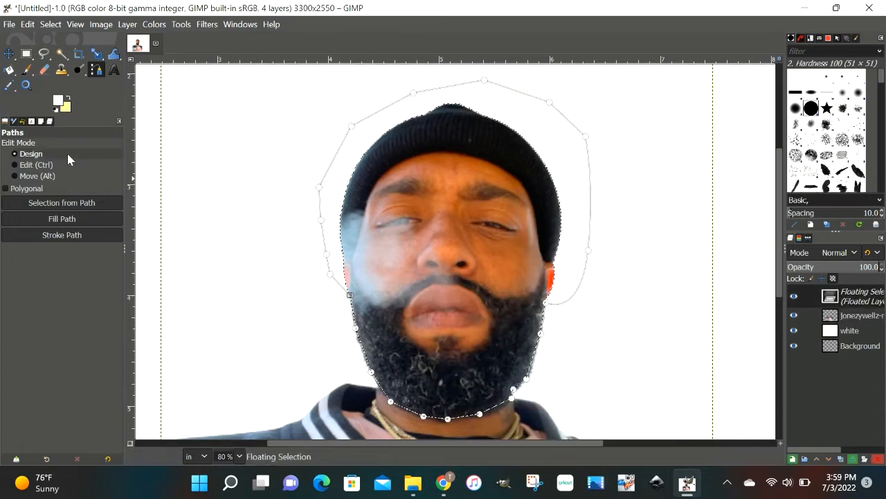
# Step: Nudge the floating head slightly with the Move tool and convert the floating selection to a new layer
pyautogui.click(12, 55)
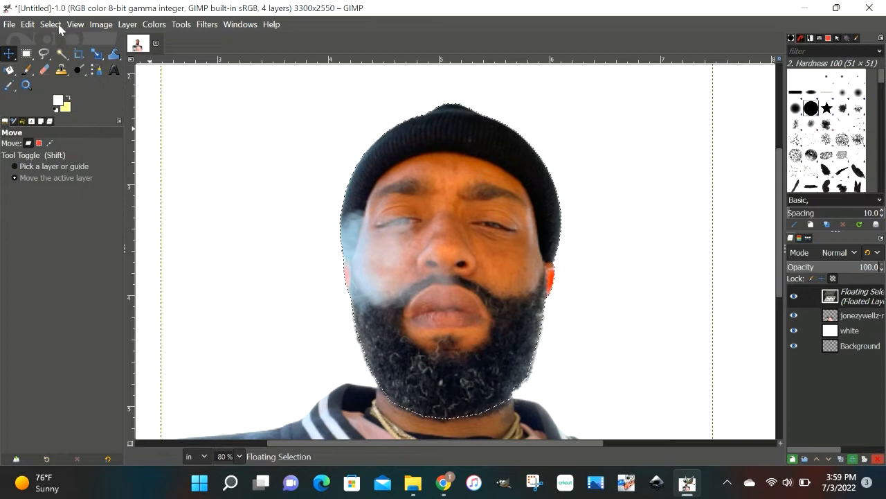
pyautogui.click(52, 25)
pyautogui.moveTo(75, 25)
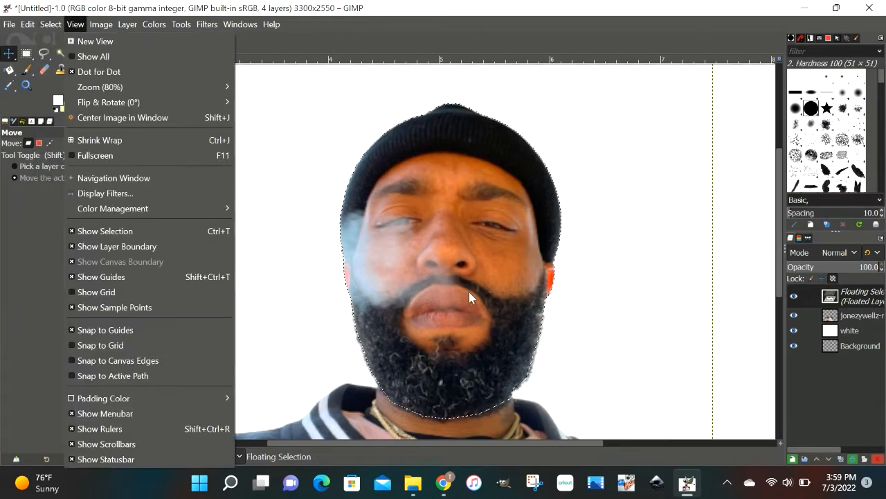
pyautogui.click(627, 303)
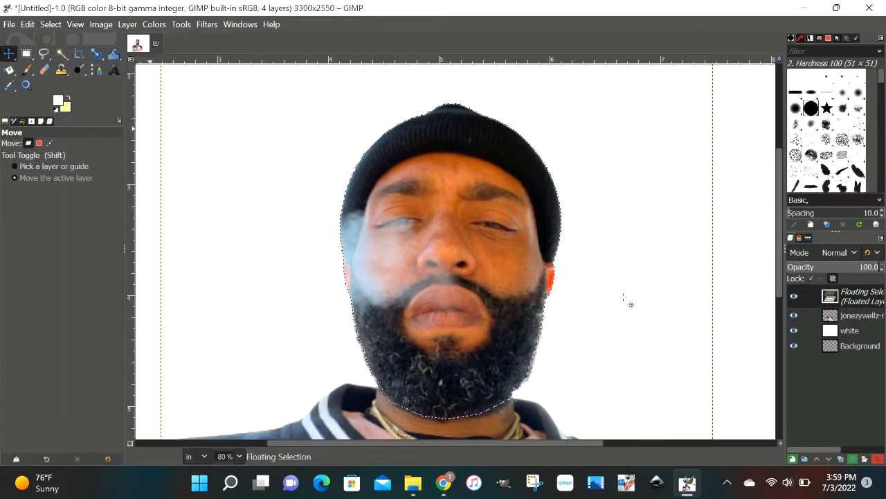
pyautogui.moveTo(490, 296)
pyautogui.mouseDown()
pyautogui.moveTo(450, 277)
pyautogui.moveTo(495, 294)
pyautogui.moveTo(478, 293)
pyautogui.mouseUp()
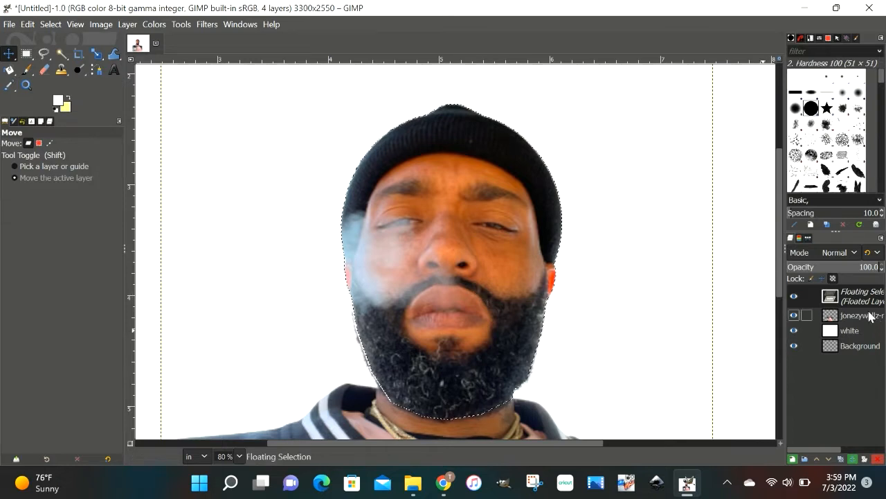
pyautogui.rightClick(854, 299)
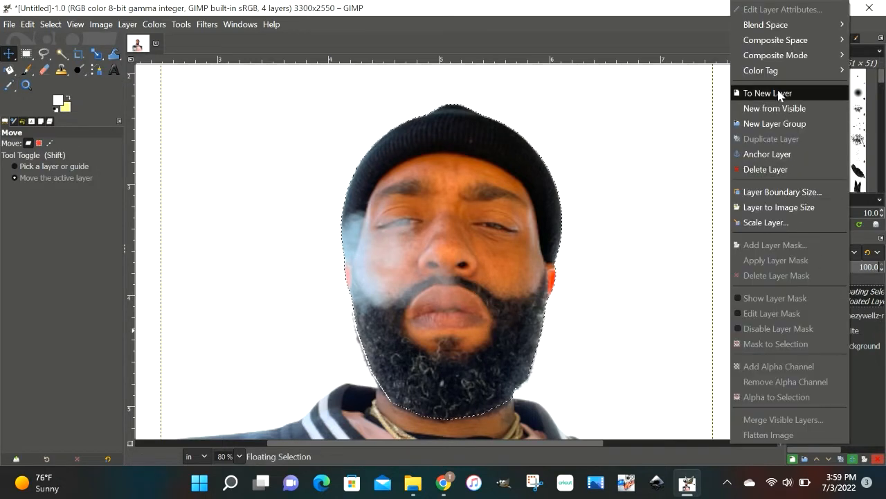
pyautogui.click(769, 93)
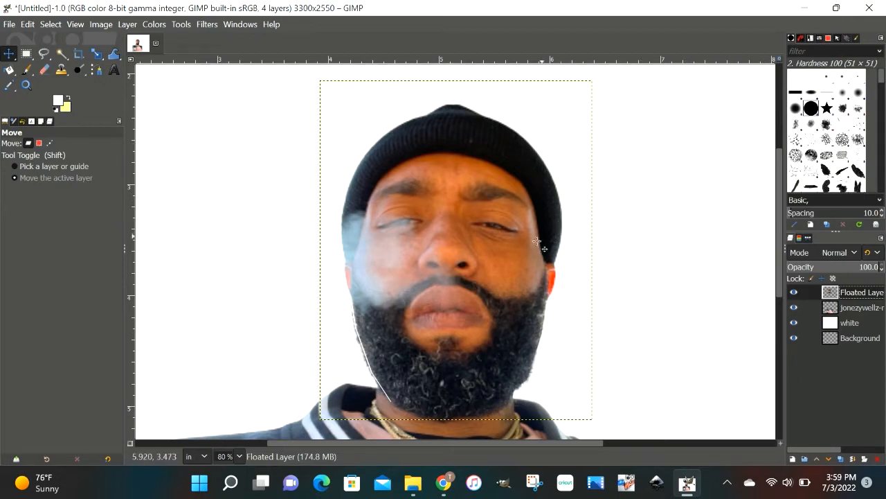
# Step: Nudge the separated head layer to close the gap along the beard so it lines up with the body
pyautogui.click(500, 277)
pyautogui.moveTo(500, 277); pyautogui.dragTo(500, 277)
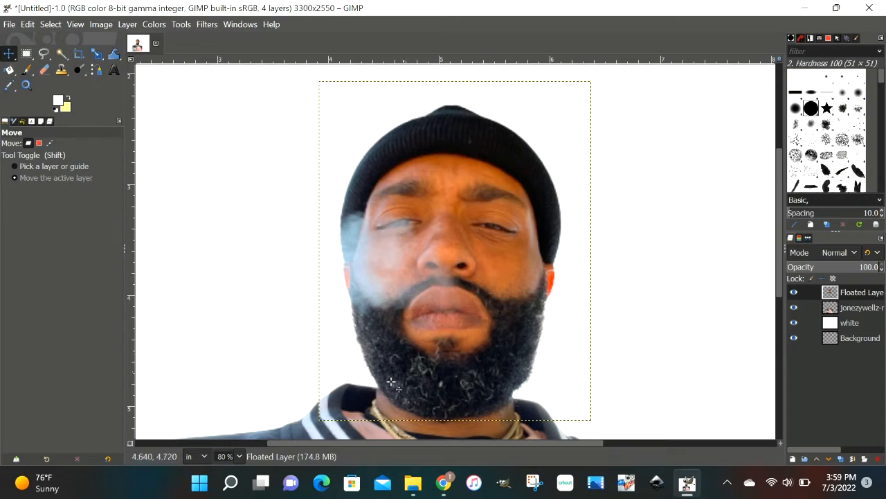
pyautogui.click(238, 459)
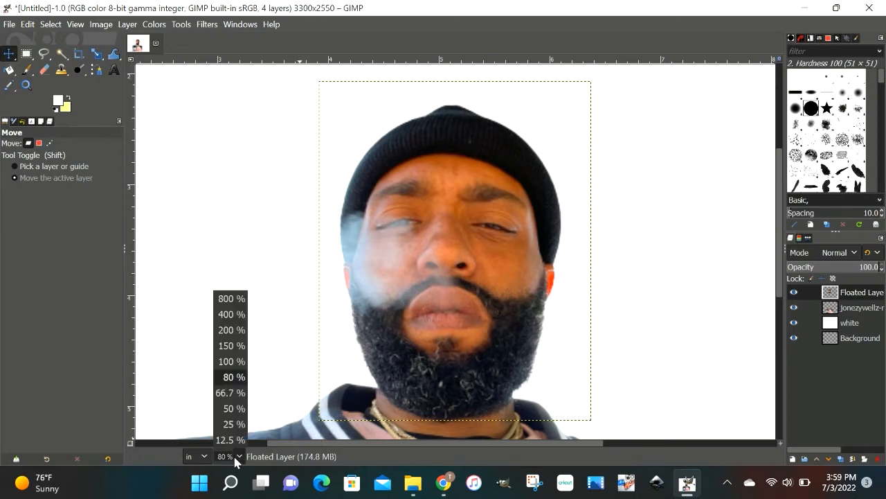
pyautogui.click(231, 393)
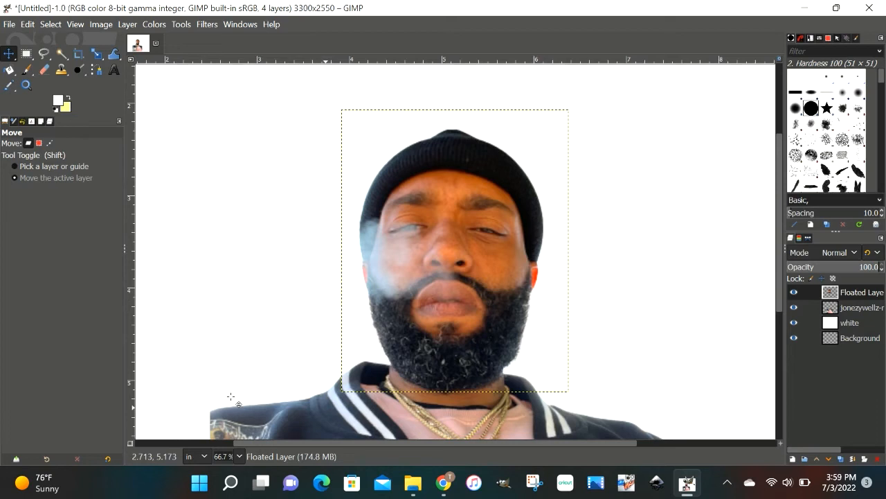
# Step: Scale the body layer down proportionally to about 3.34 × 4.45 in, leaving the head layer at its size
pyautogui.click(239, 457)
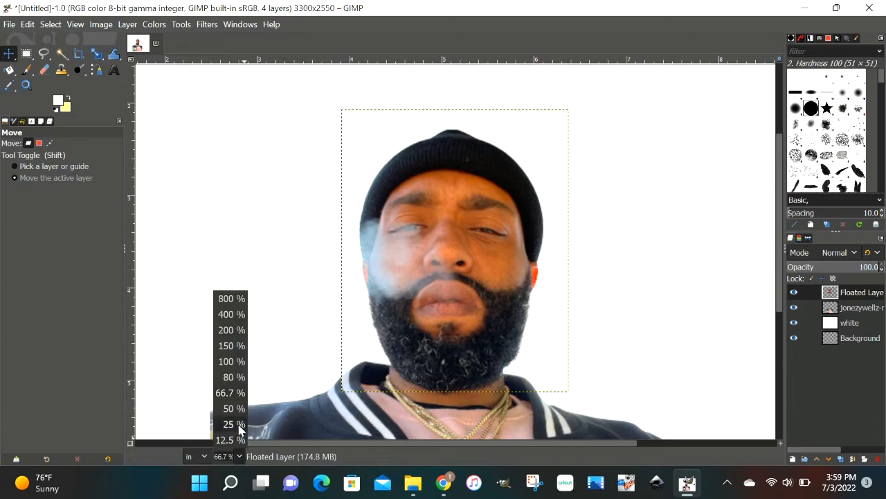
pyautogui.click(234, 423)
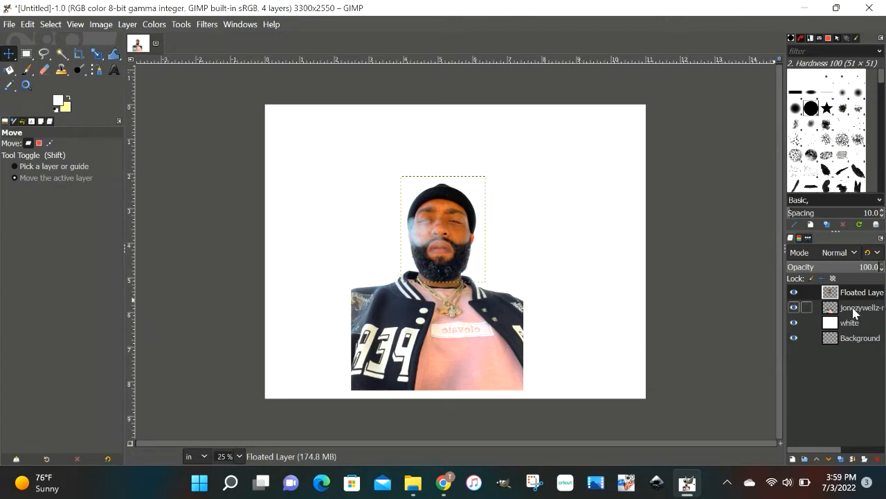
pyautogui.click(854, 309)
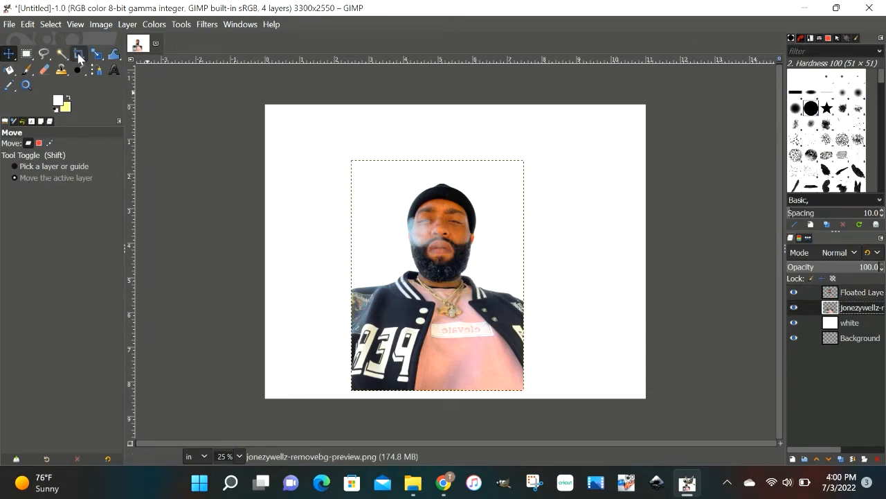
pyautogui.click(97, 54)
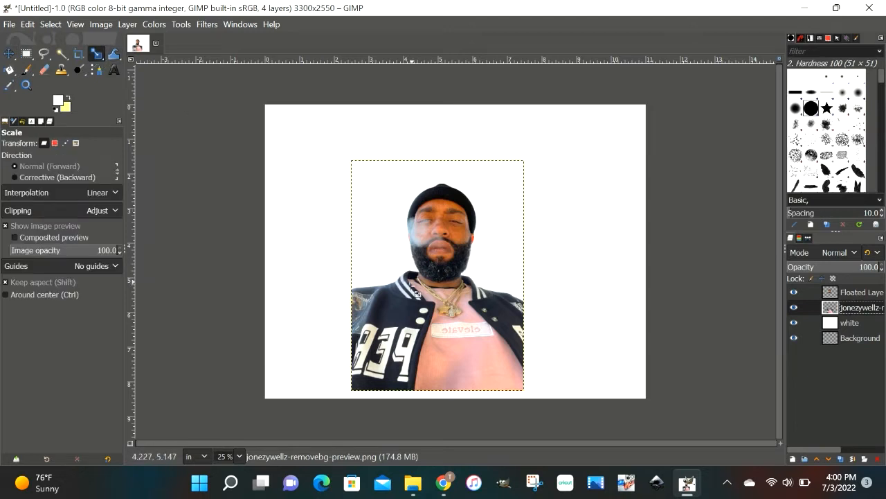
pyautogui.click(398, 310)
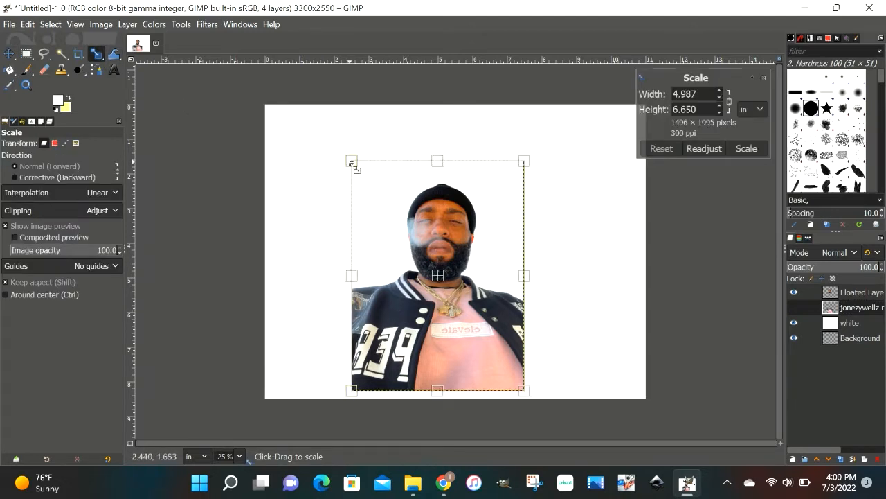
pyautogui.moveTo(351, 162); pyautogui.dragTo(425, 235)
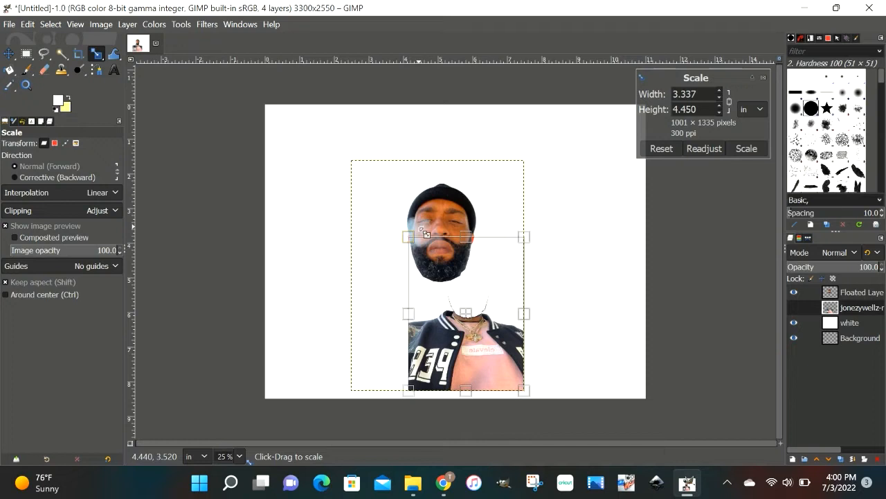
pyautogui.press('Return')
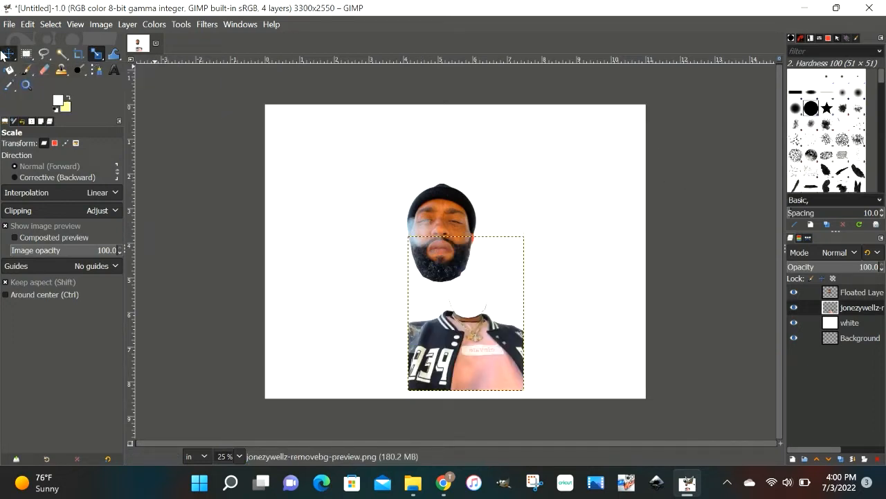
# Step: Align the shrunken body layer to the horizontal centre and bottom edge of the image with the Alignment tool
pyautogui.click(8, 54)
pyautogui.click(8, 56)
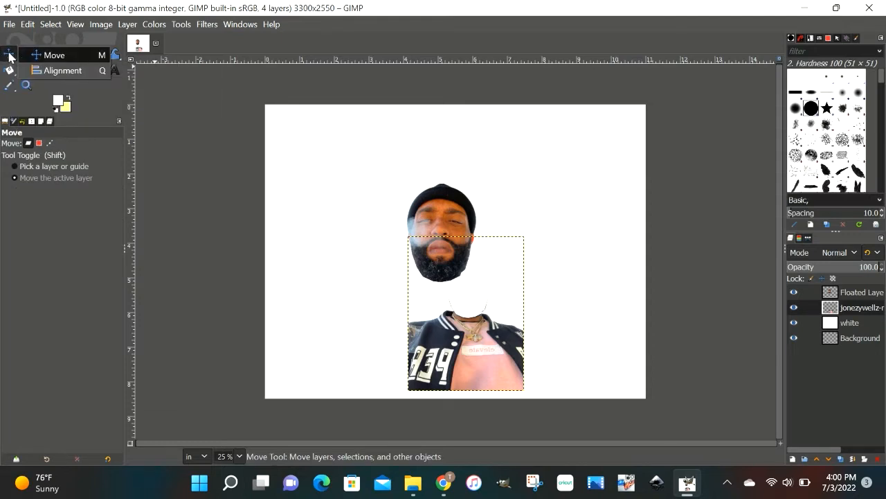
pyautogui.click(57, 70)
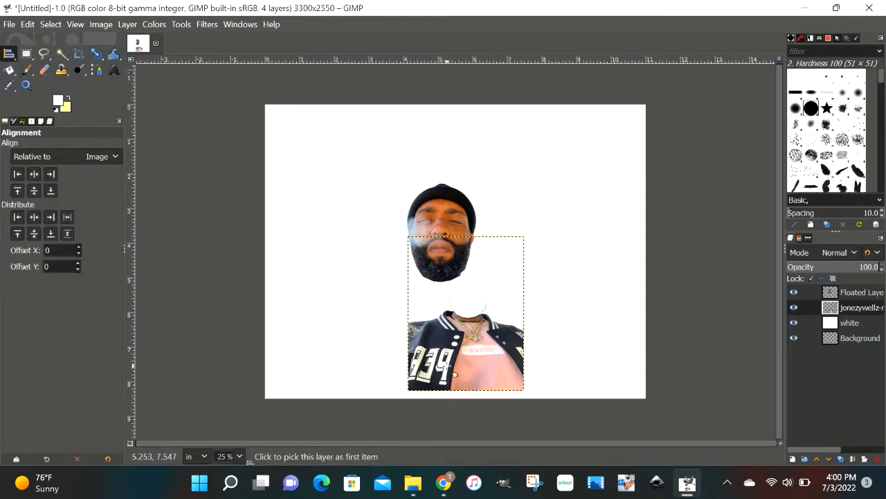
pyautogui.click(34, 174)
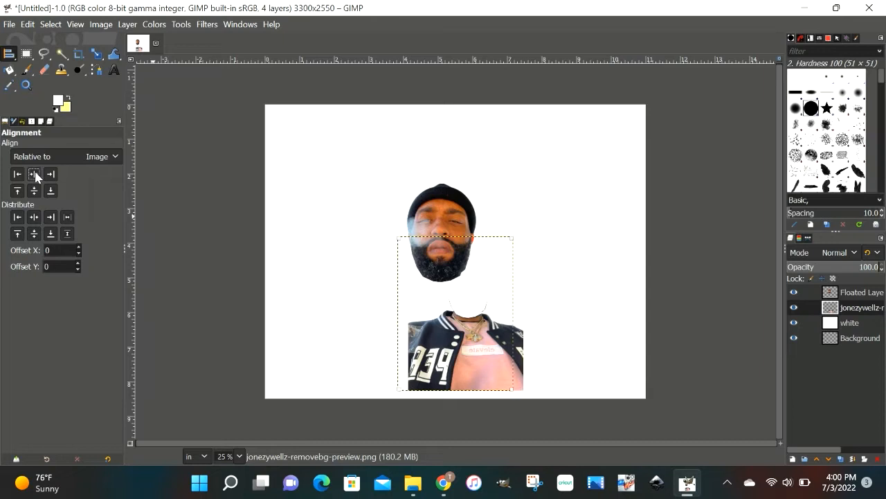
pyautogui.click(34, 192)
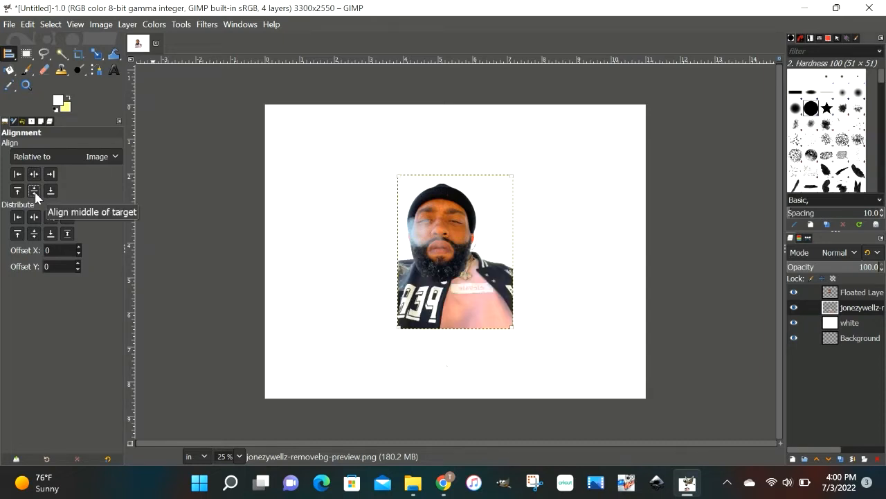
pyautogui.click(54, 191)
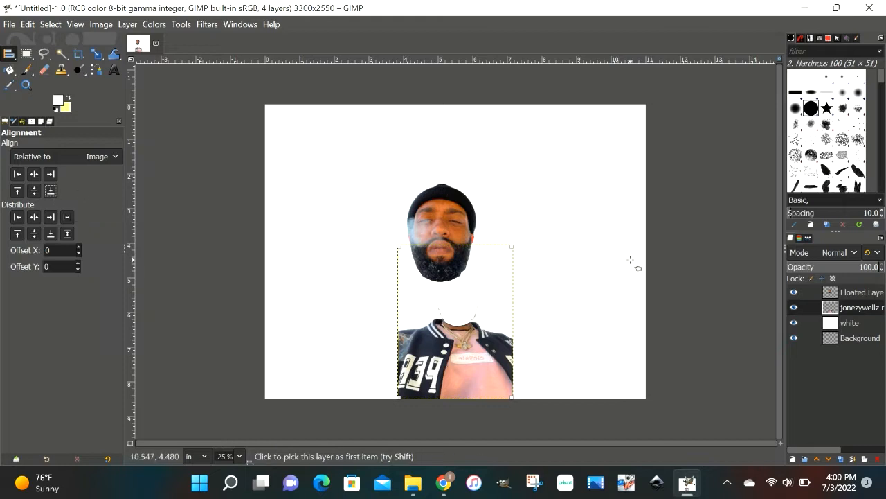
# Step: Scale the floated head layer up to about 2.89 × 3.60 in and position it over the neck of the small body
pyautogui.click(858, 297)
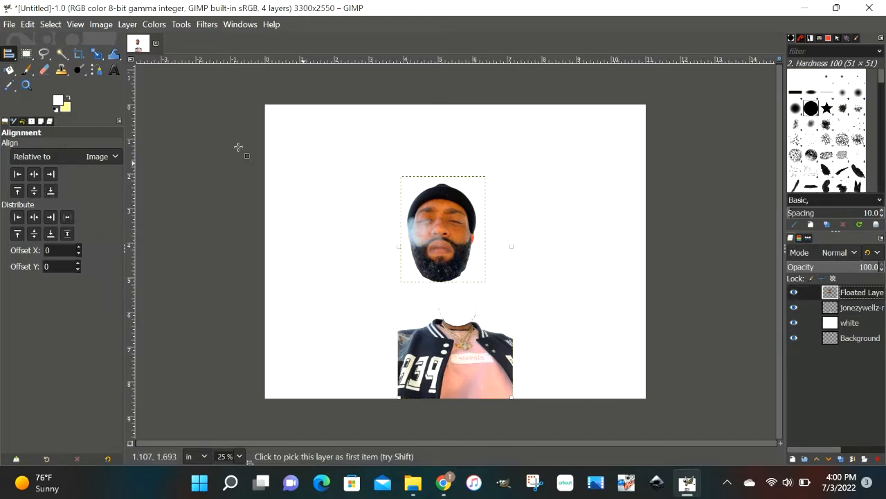
pyautogui.click(98, 55)
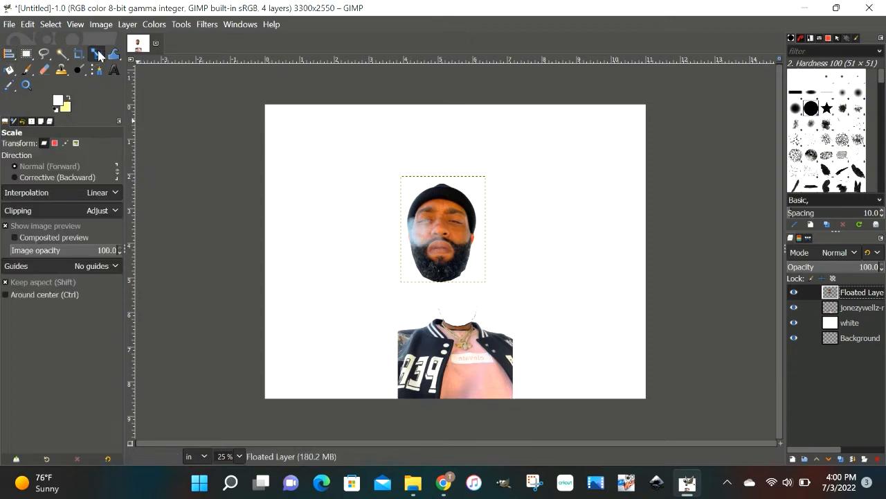
pyautogui.click(435, 229)
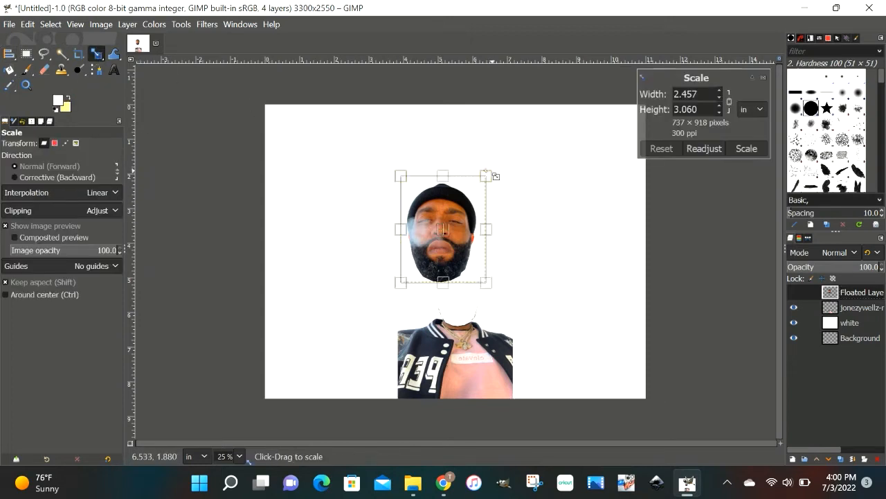
pyautogui.moveTo(494, 183); pyautogui.dragTo(512, 176)
pyautogui.moveTo(448, 223); pyautogui.dragTo(464, 277)
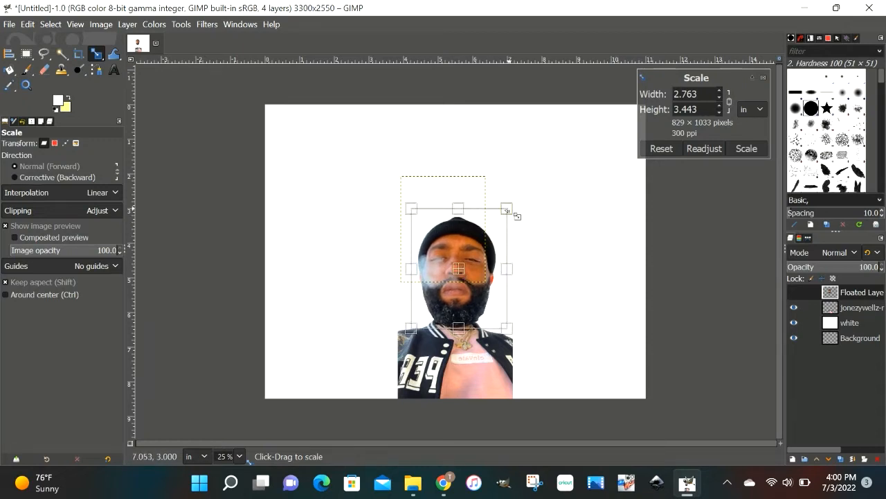
pyautogui.moveTo(516, 215); pyautogui.dragTo(519, 210)
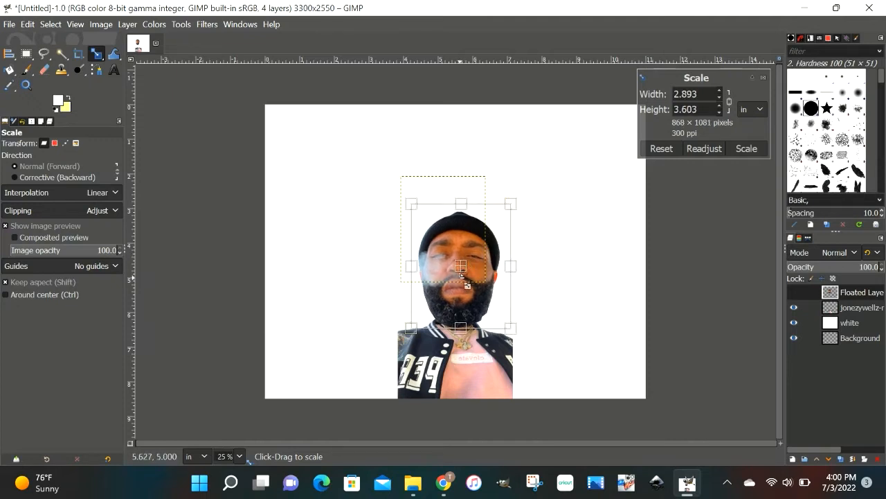
pyautogui.moveTo(467, 276); pyautogui.dragTo(467, 278)
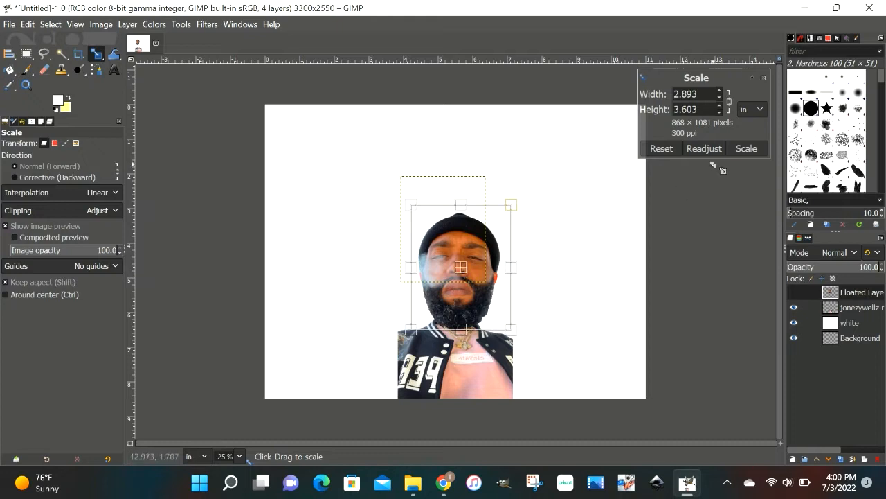
pyautogui.click(746, 148)
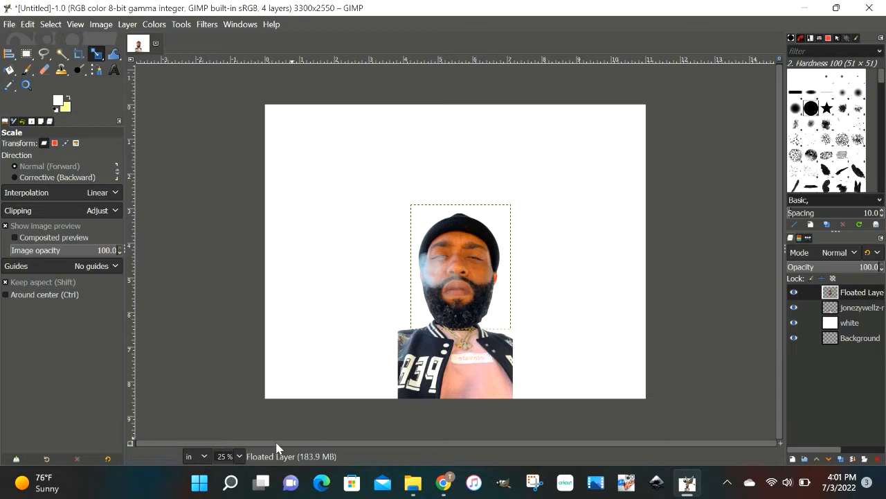
# Step: Enlarge the lips on the head layer with Warp Transform in Grow area mode
pyautogui.click(25, 85)
pyautogui.click(480, 277)
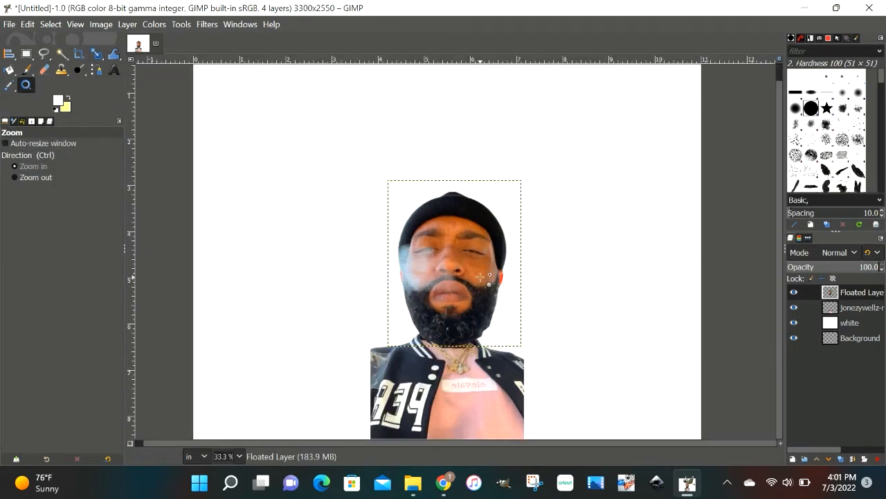
pyautogui.click(480, 277)
pyautogui.click(481, 277)
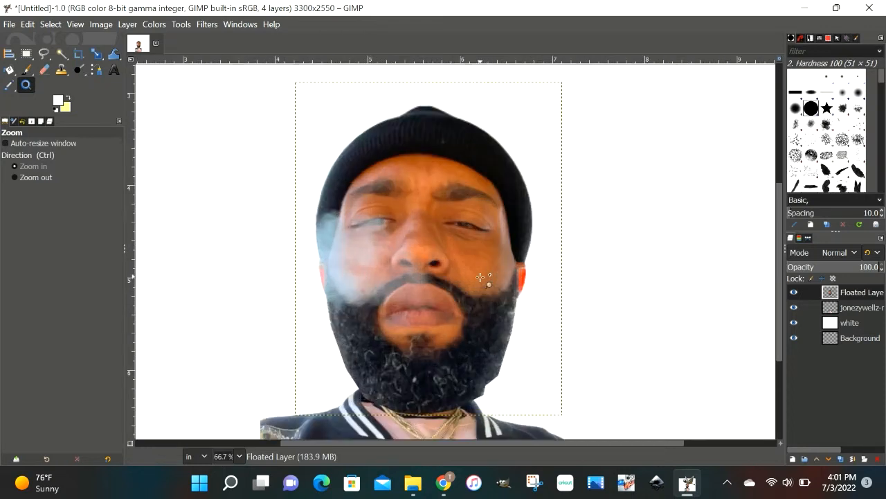
pyautogui.click(115, 54)
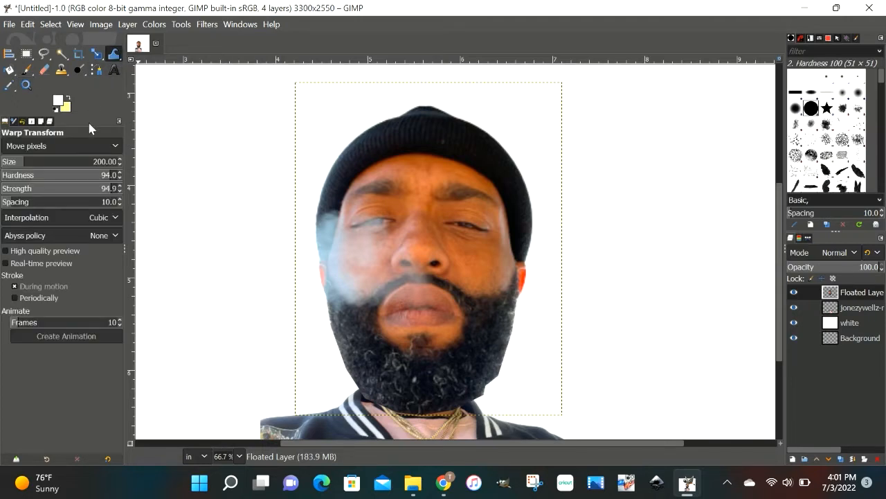
pyautogui.click(93, 146)
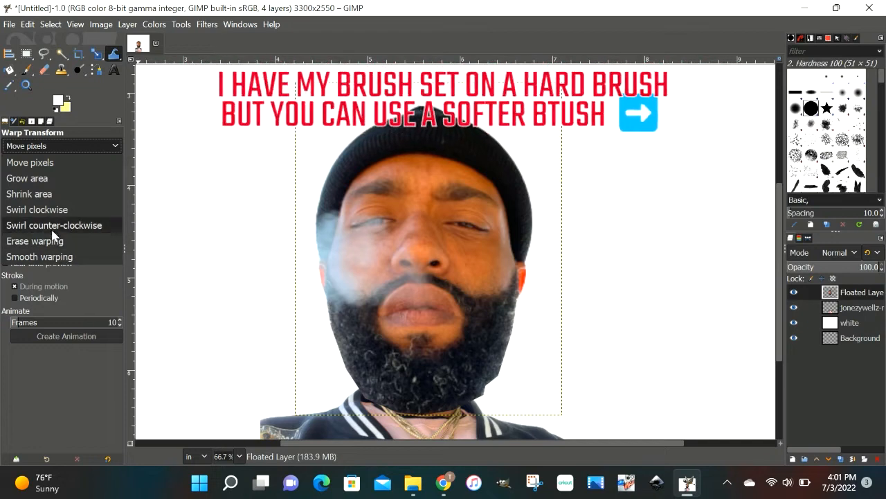
pyautogui.click(44, 180)
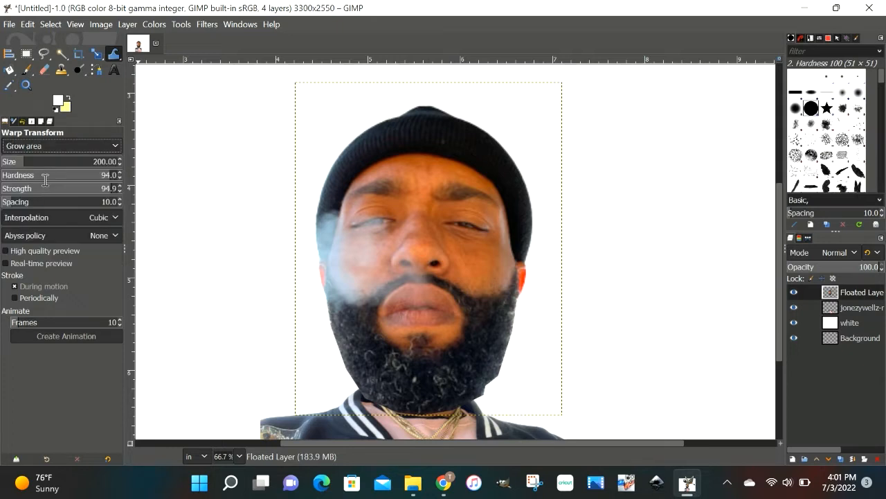
pyautogui.click(393, 312)
pyautogui.moveTo(393, 312)
pyautogui.mouseDown()
pyautogui.moveTo(443, 312)
pyautogui.moveTo(429, 328)
pyautogui.moveTo(398, 329)
pyautogui.moveTo(425, 283)
pyautogui.moveTo(382, 220)
pyautogui.moveTo(356, 226)
pyautogui.moveTo(383, 219)
pyautogui.mouseUp()
# Step: Enlarge both eyes and the nose with the same Grow area warp and commit the transform
pyautogui.click(356, 227)
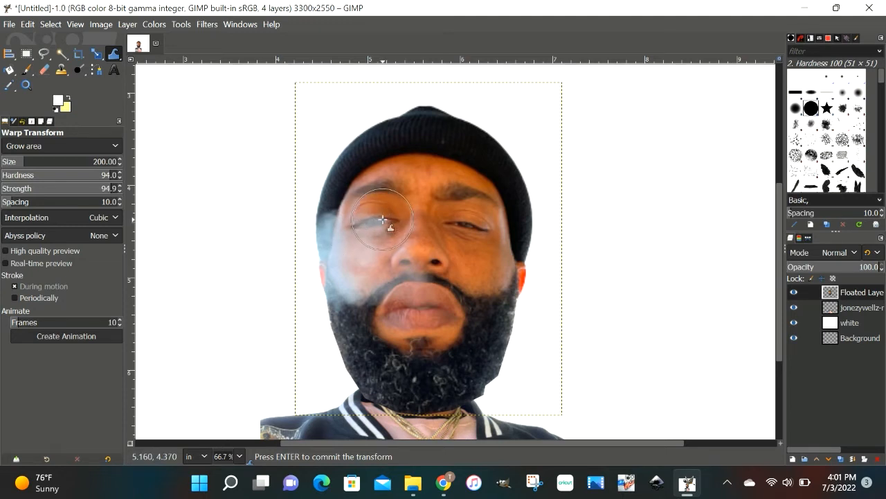
pyautogui.click(470, 221)
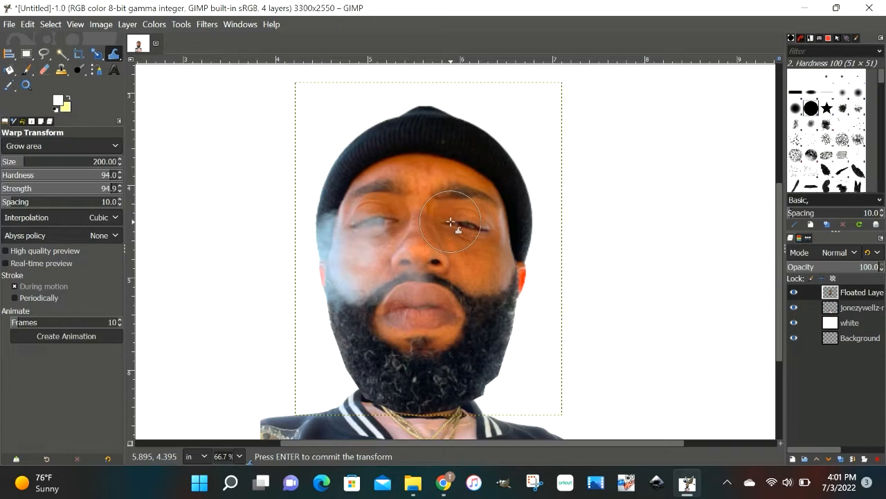
pyautogui.moveTo(465, 222); pyautogui.dragTo(480, 222)
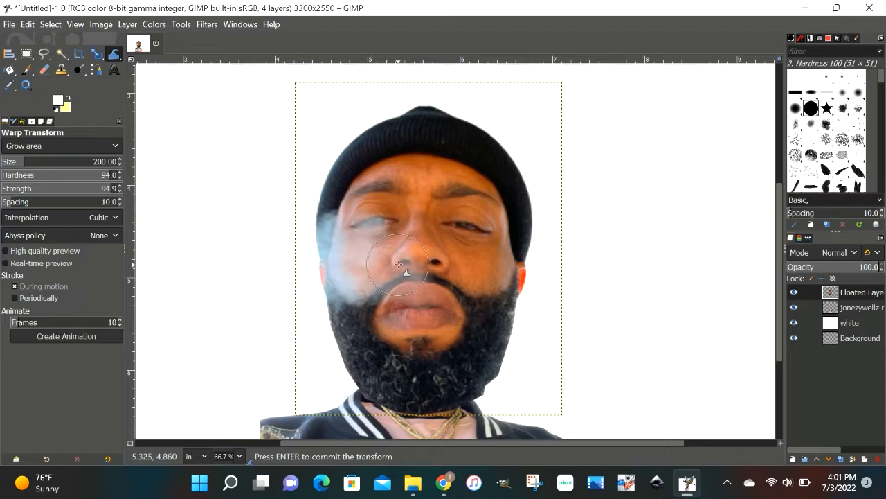
pyautogui.moveTo(402, 262); pyautogui.dragTo(434, 264)
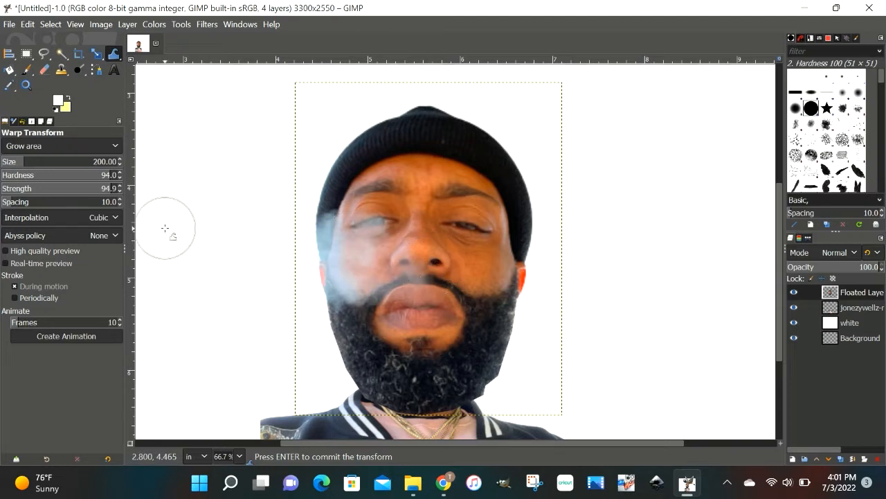
pyautogui.press('Return')
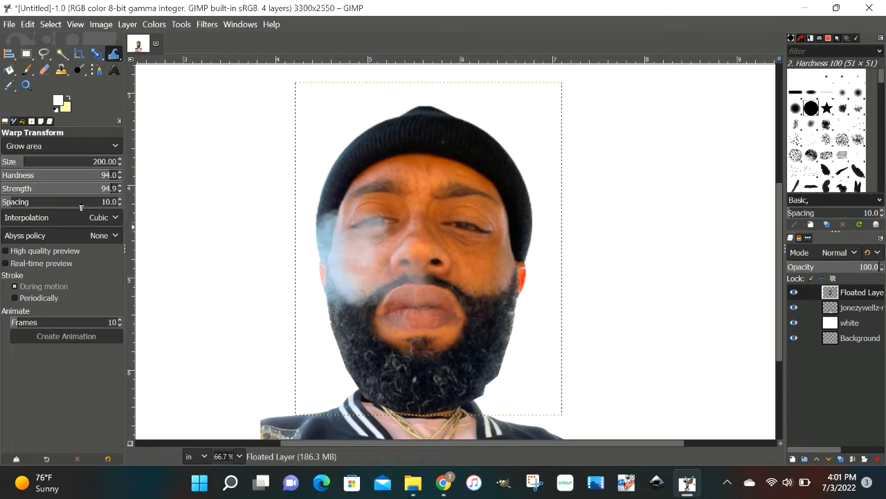
# Step: Shrink both shoulders on the body layer with Warp Transform in Shrink area mode and commit the transform
pyautogui.click(59, 147)
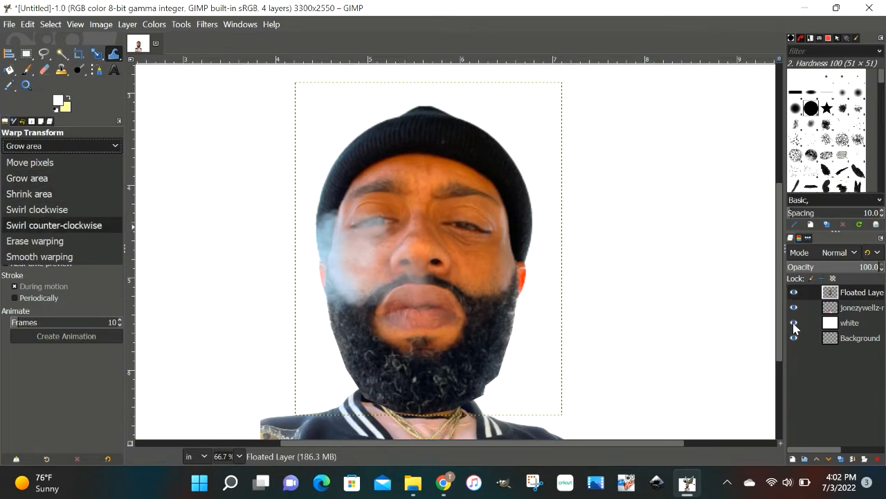
pyautogui.click(781, 305)
pyautogui.moveTo(780, 306); pyautogui.dragTo(785, 350)
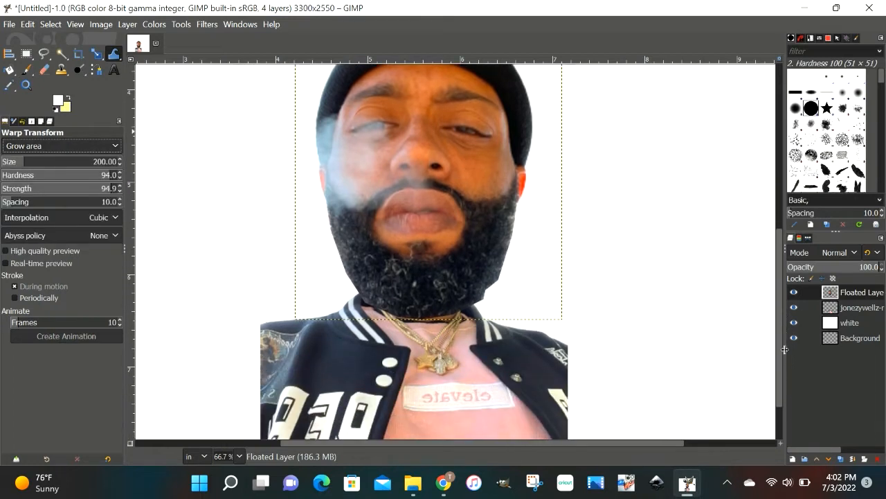
pyautogui.click(859, 308)
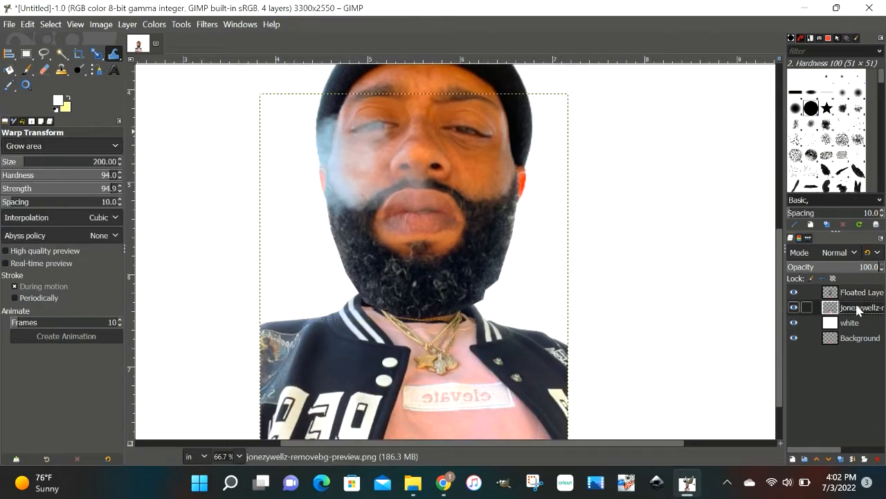
pyautogui.click(66, 150)
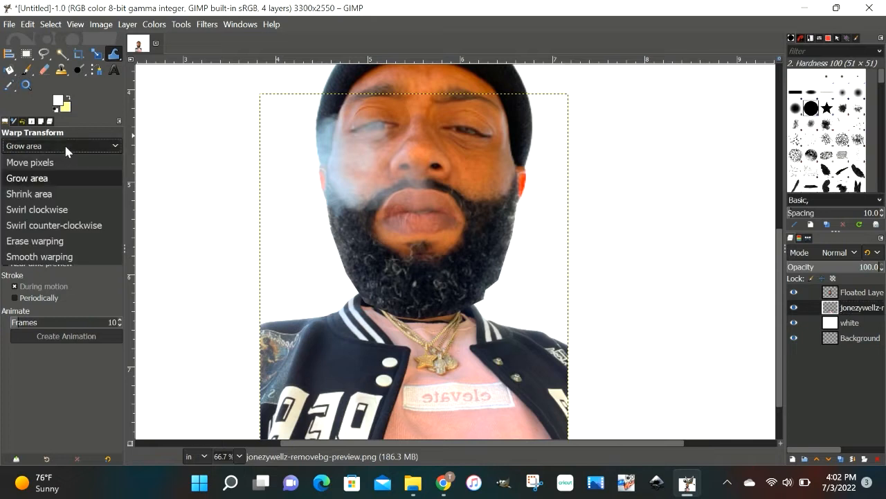
pyautogui.click(53, 197)
pyautogui.click(282, 320)
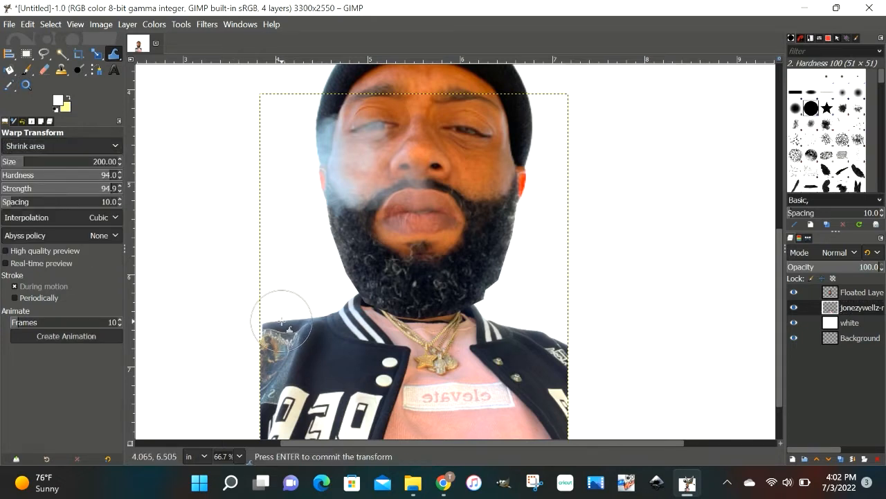
pyautogui.moveTo(282, 320); pyautogui.dragTo(323, 326)
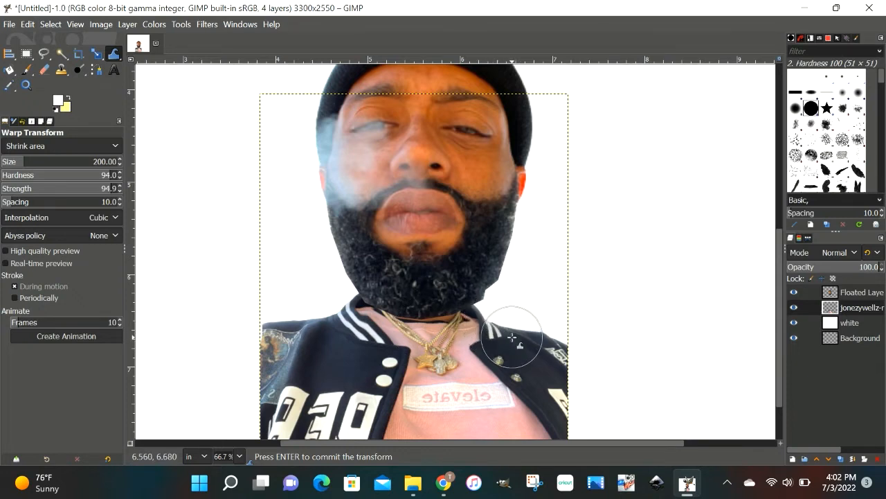
pyautogui.click(544, 348)
pyautogui.click(550, 360)
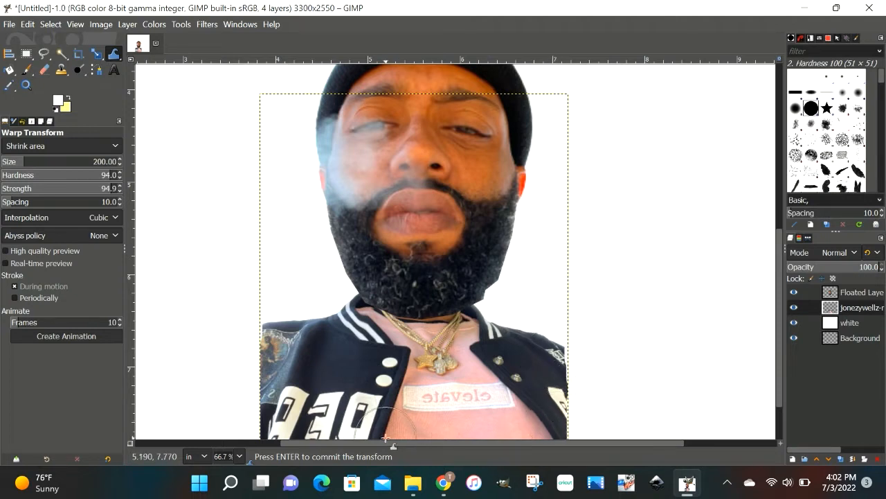
# Step: Enlarge the necklace pendants on the body layer with Warp Transform in Grow area mode and commit the transform
pyautogui.click(28, 147)
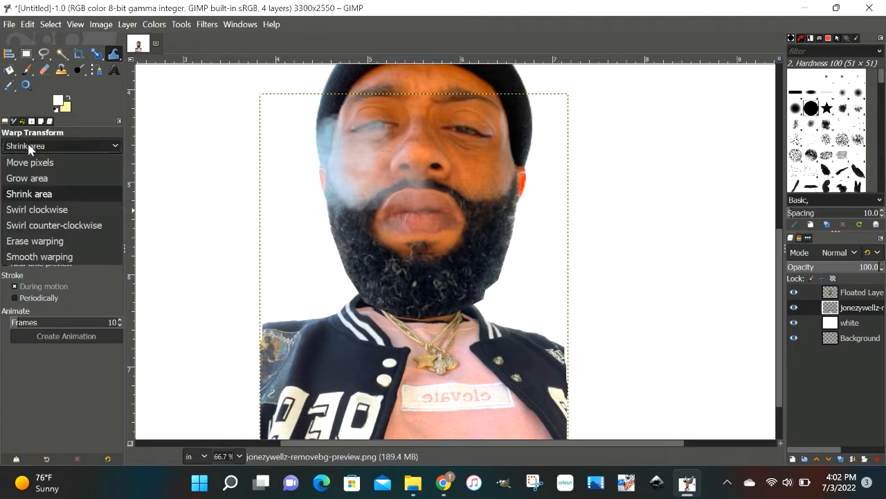
pyautogui.click(38, 180)
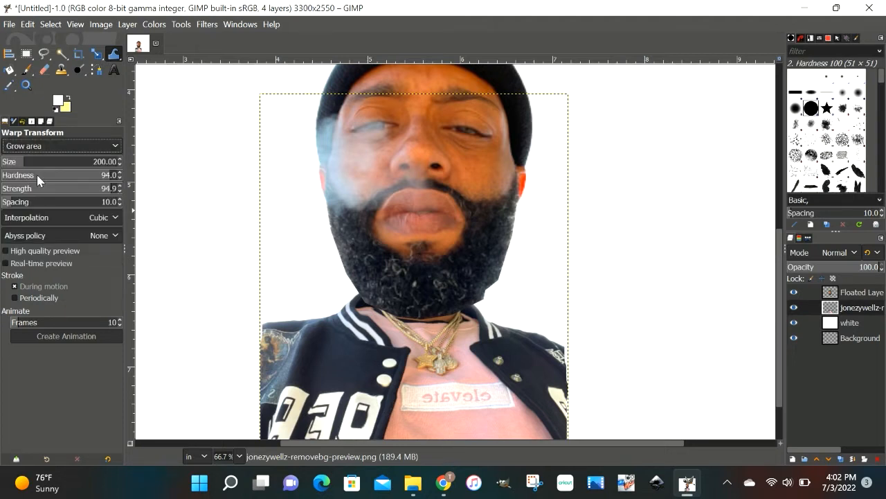
pyautogui.click(437, 360)
pyautogui.click(437, 360)
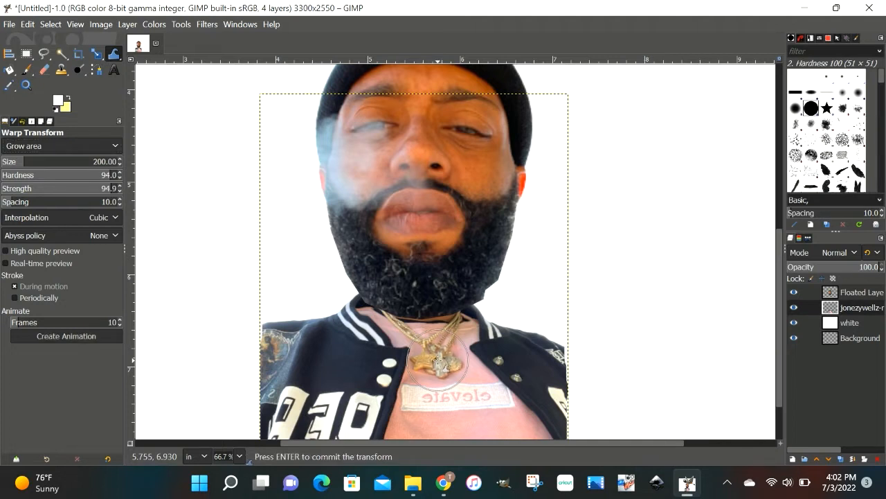
pyautogui.click(437, 359)
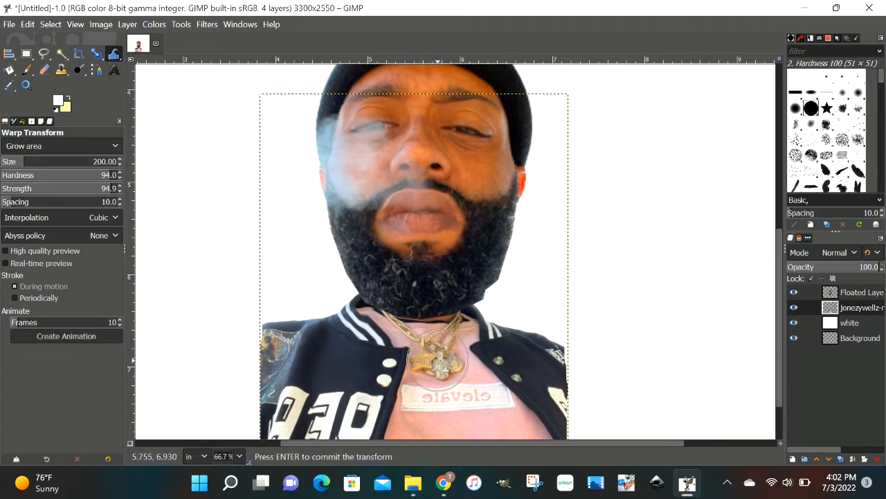
pyautogui.click(438, 359)
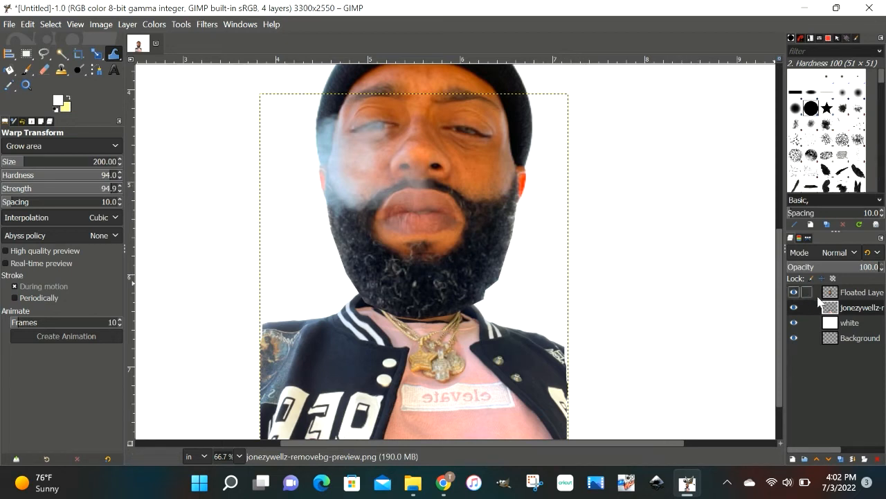
# Step: Enlarge the smoke-free eye on the floated head layer with the Grow area warp
pyautogui.moveTo(777, 303); pyautogui.dragTo(786, 288)
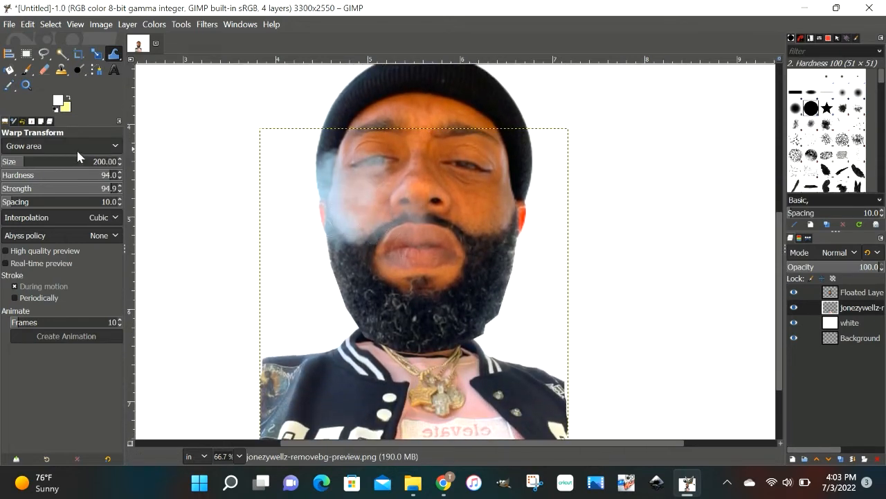
pyautogui.click(858, 294)
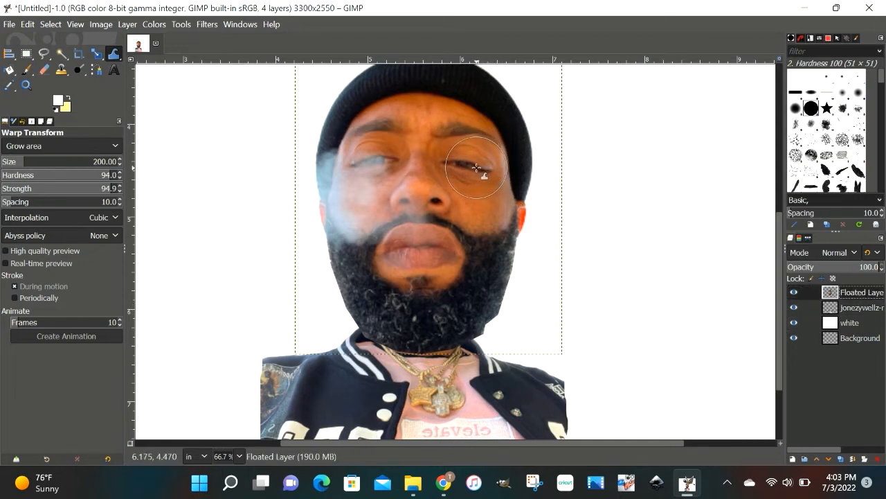
pyautogui.moveTo(478, 168); pyautogui.dragTo(477, 168)
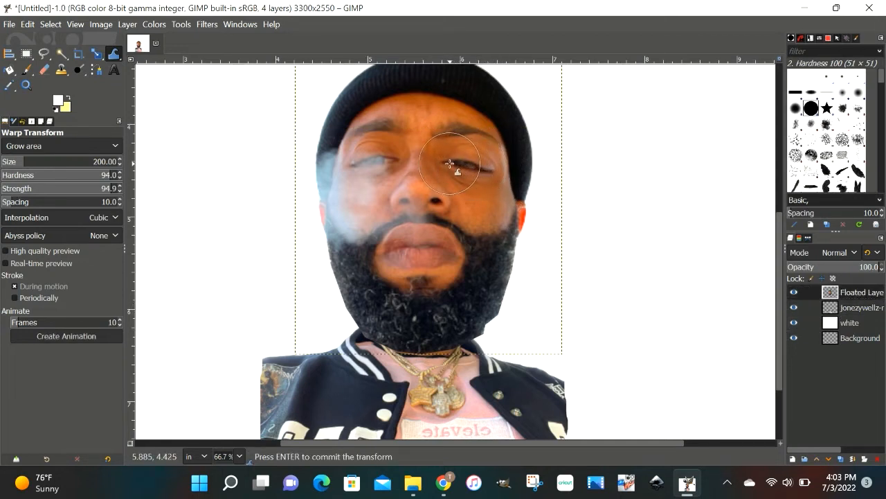
pyautogui.click(449, 164)
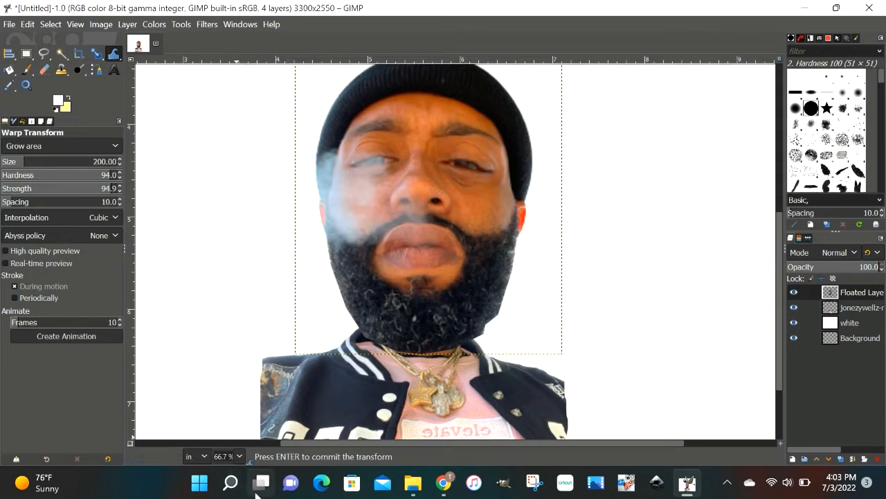
# Step: Try to enlarge the nostrils on the head layer with the Grow area warp
pyautogui.moveTo(267, 493)
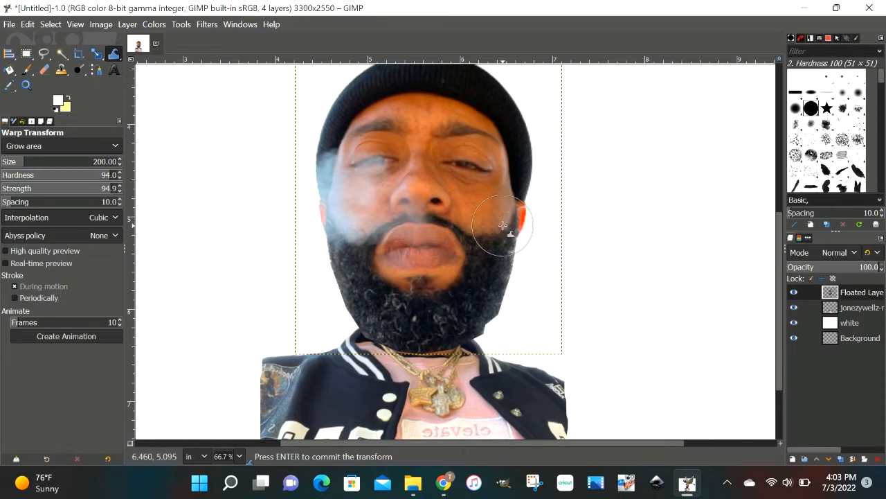
pyautogui.click(403, 204)
pyautogui.moveTo(404, 203); pyautogui.dragTo(437, 201)
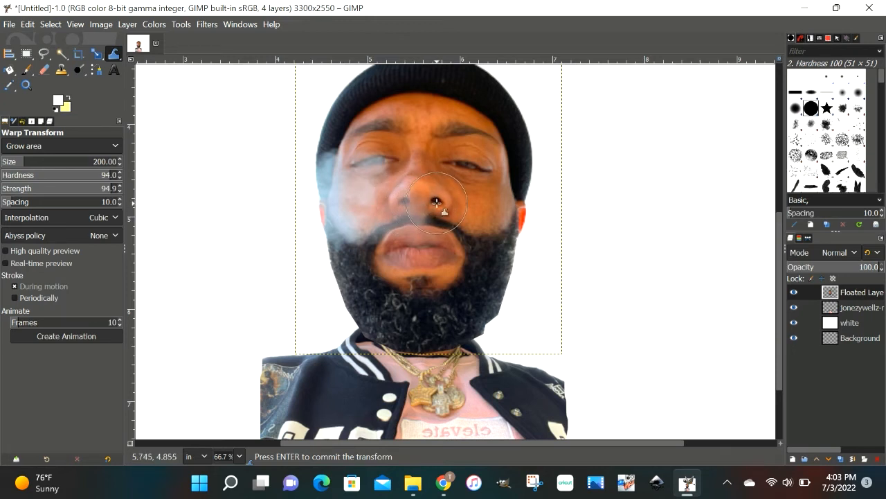
pyautogui.hotkey('ctrl', 'z')
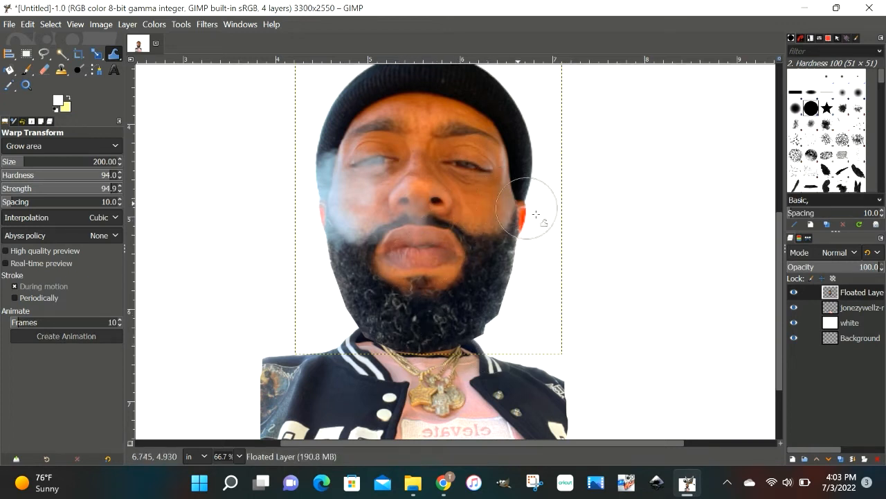
# Step: Scale the body layer down to about 3.163 × 4.218 in, keeping its aspect ratio and bottom edge in place
pyautogui.click(240, 456)
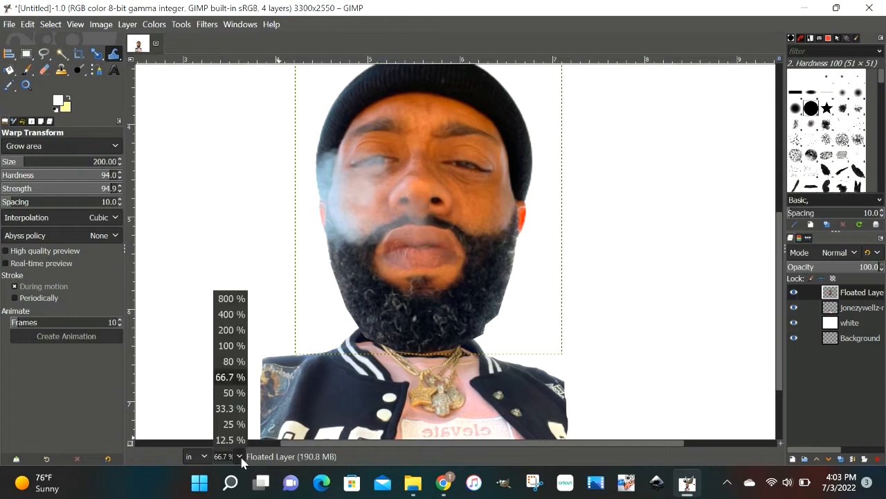
pyautogui.click(235, 392)
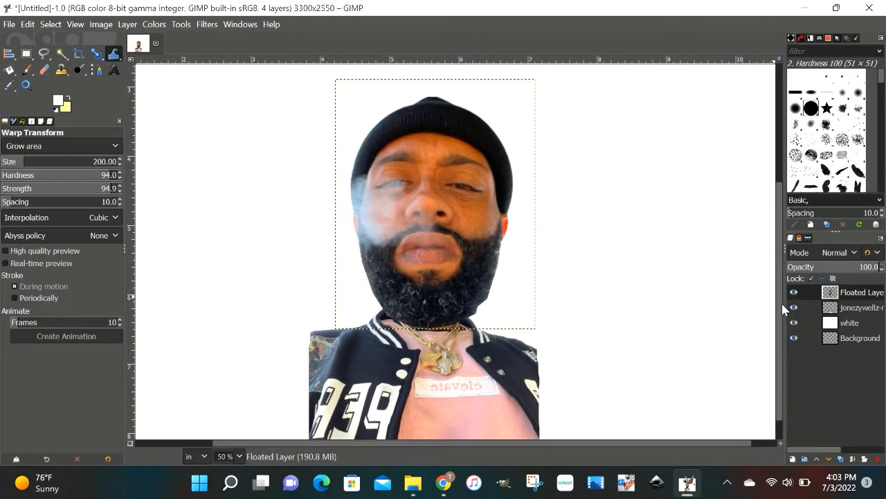
pyautogui.moveTo(781, 305); pyautogui.dragTo(783, 332)
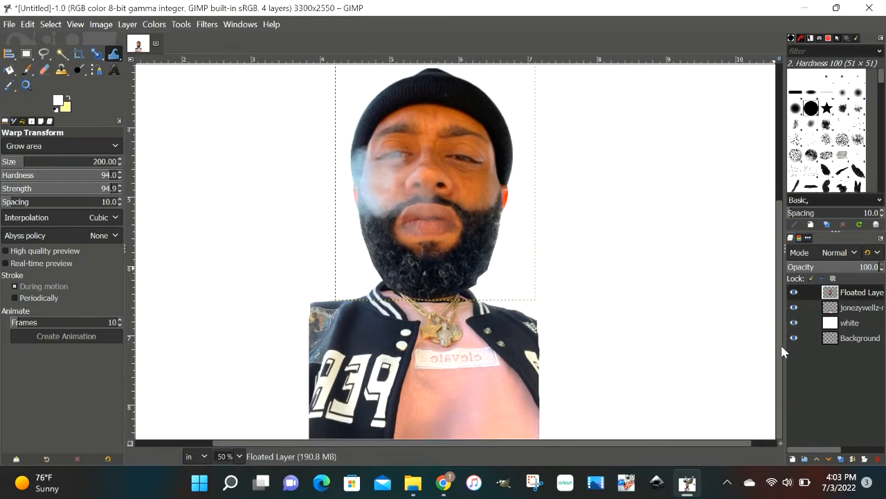
pyautogui.click(854, 313)
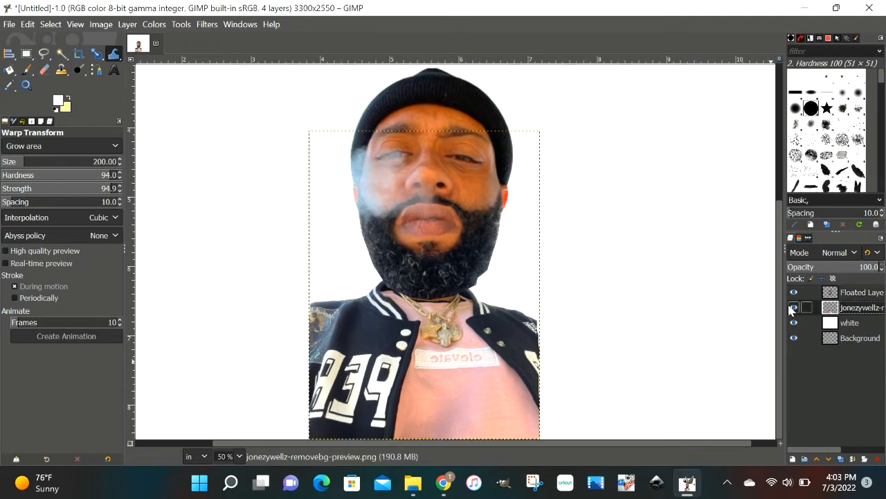
pyautogui.click(100, 59)
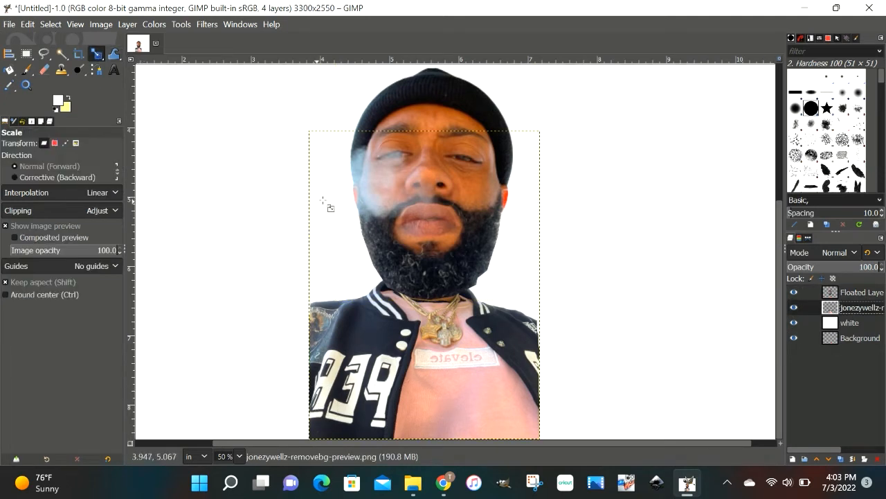
pyautogui.click(318, 142)
pyautogui.moveTo(311, 132); pyautogui.dragTo(323, 147)
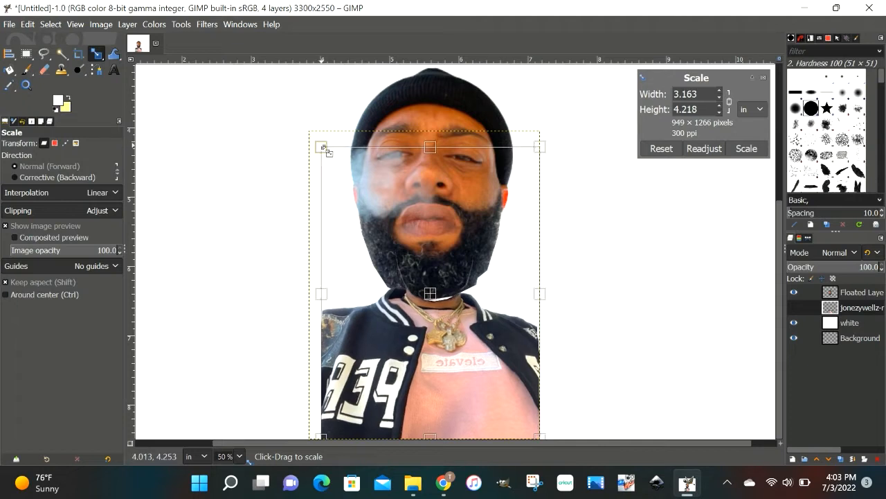
pyautogui.click(747, 149)
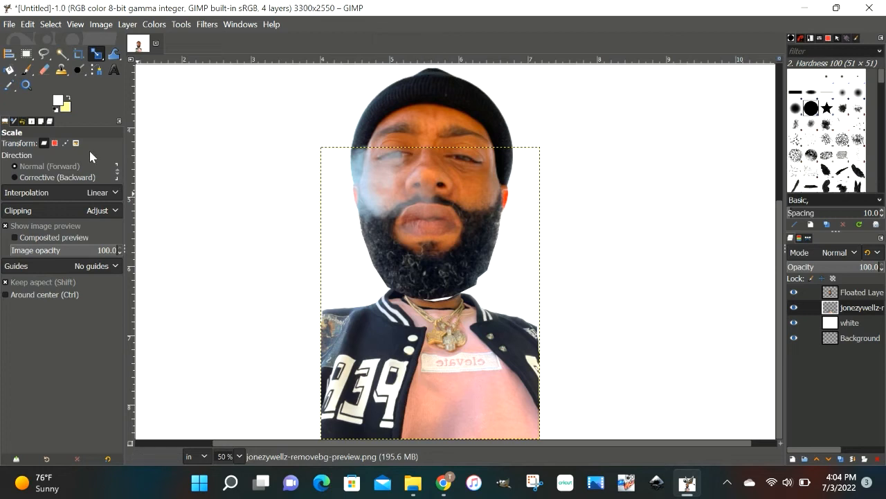
# Step: Align the scaled body layer to the horizontal centre of the image
pyautogui.click(9, 54)
pyautogui.click(411, 348)
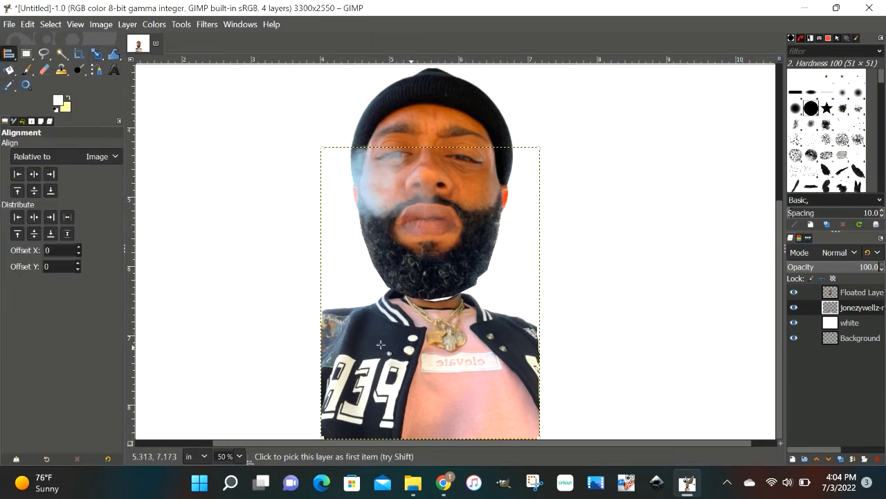
pyautogui.click(34, 174)
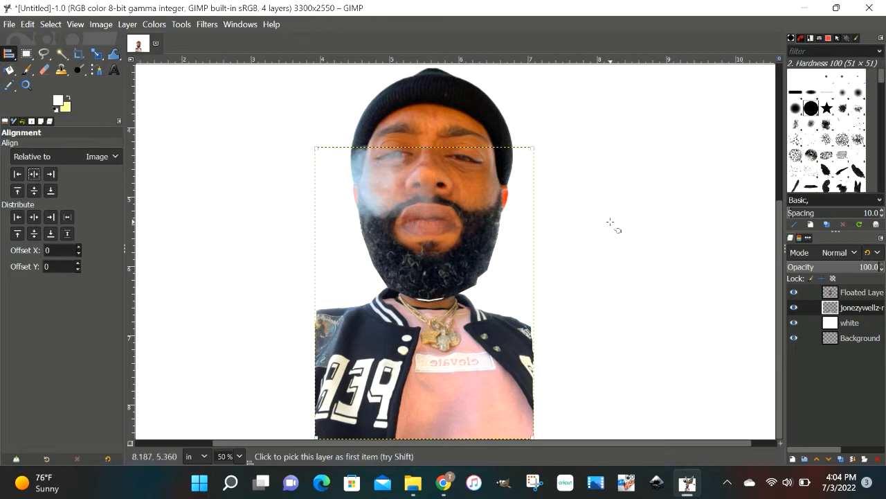
# Step: Move the floated head layer slightly down to cover the gap at the neck and merge it down into the body layer
pyautogui.click(869, 299)
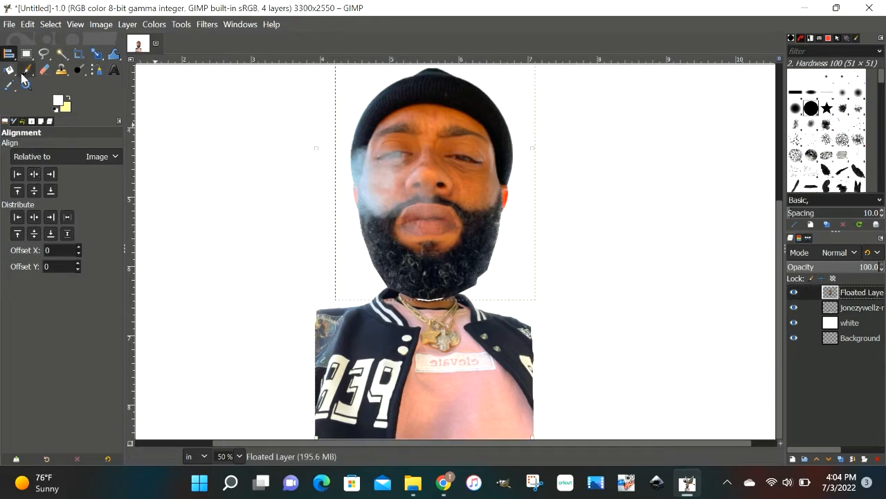
pyautogui.rightClick(11, 52)
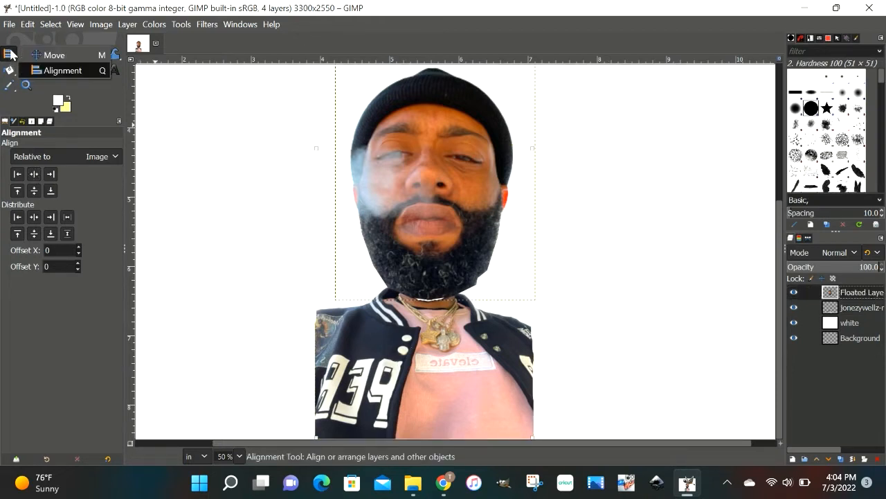
pyautogui.click(50, 58)
pyautogui.moveTo(448, 187); pyautogui.dragTo(441, 201)
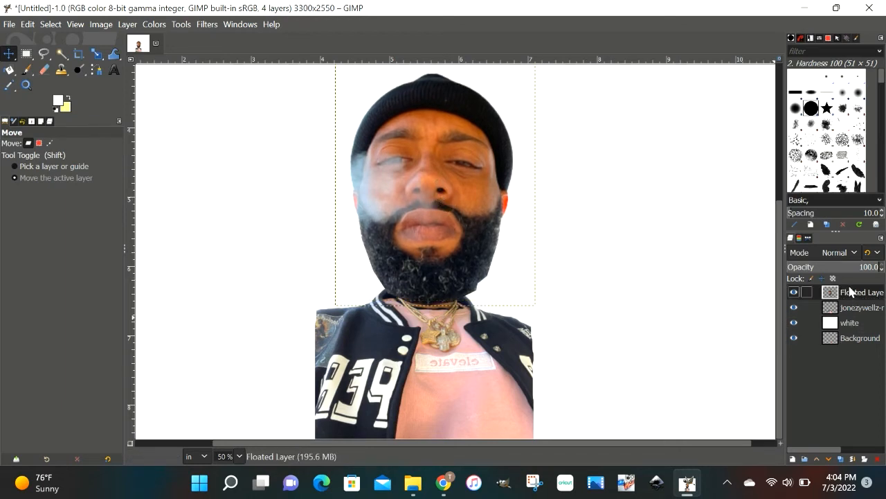
pyautogui.rightClick(851, 292)
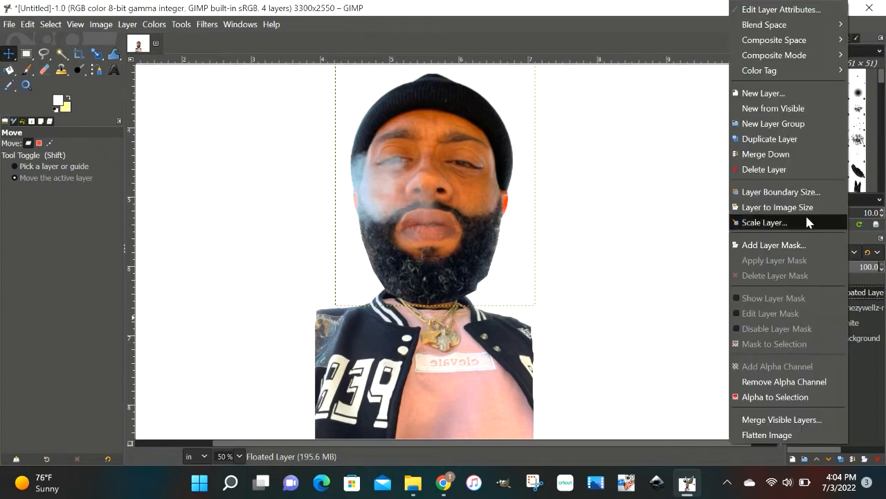
pyautogui.click(791, 155)
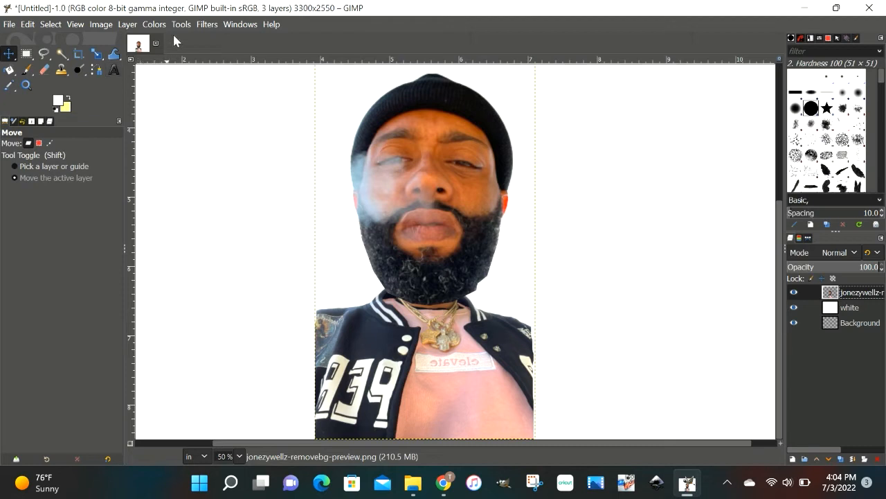
# Step: Apply Noise Reduction with a strength of 32 to the merged portrait layer
pyautogui.click(210, 26)
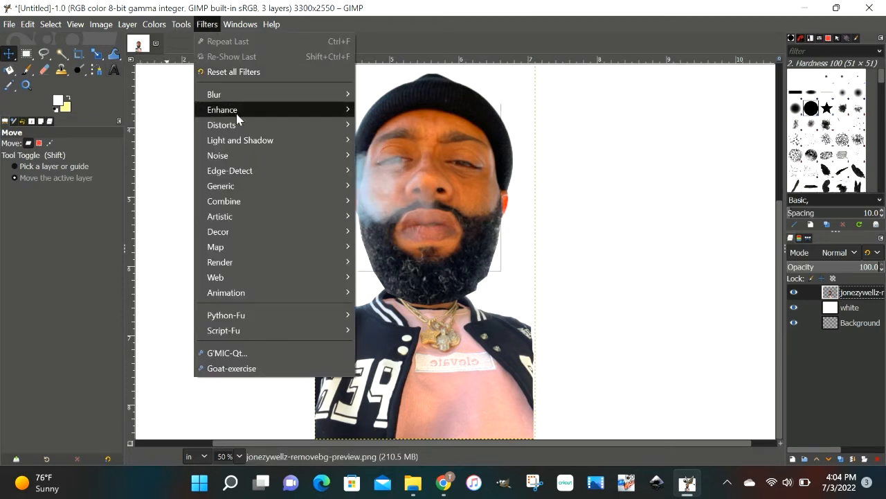
pyautogui.moveTo(236, 116)
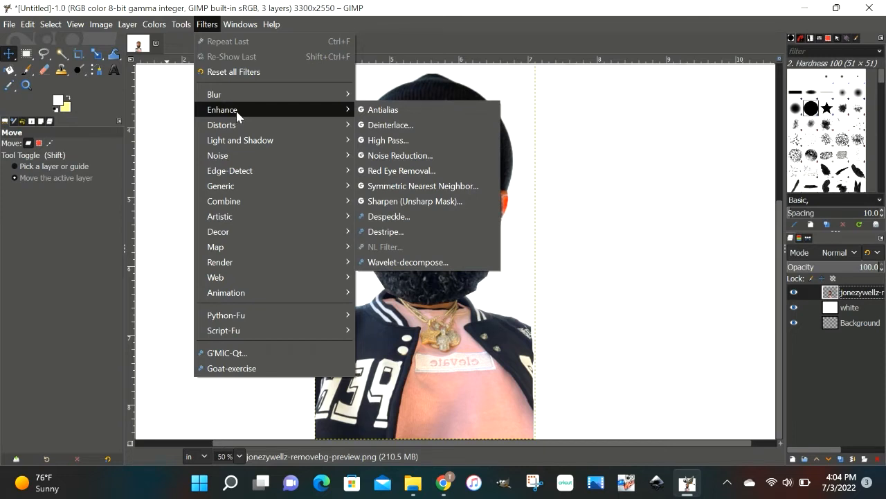
pyautogui.click(383, 155)
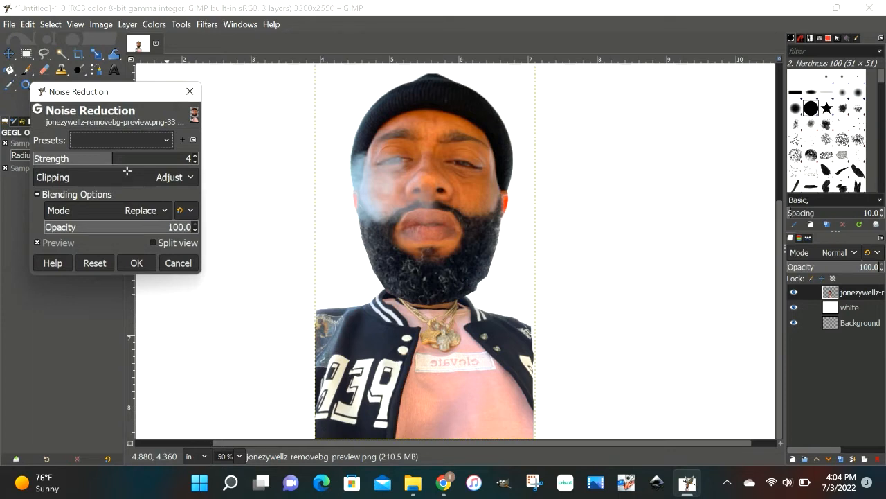
pyautogui.moveTo(127, 164); pyautogui.dragTo(484, 167)
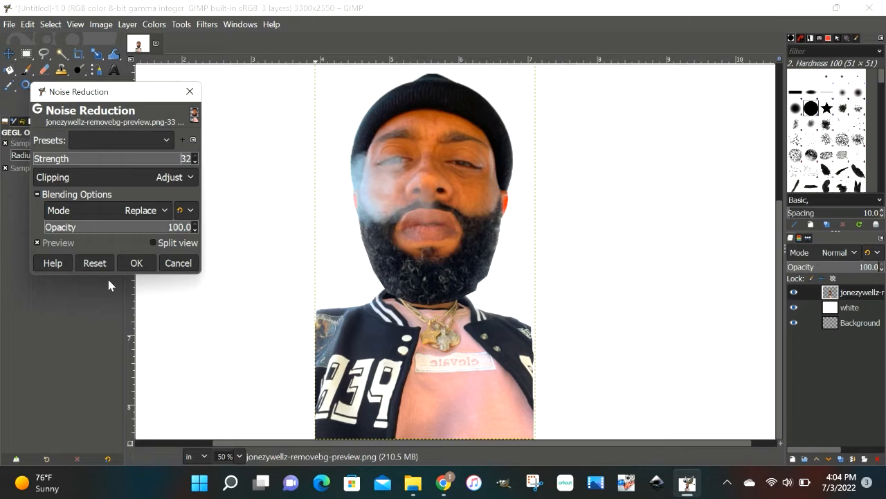
pyautogui.click(136, 262)
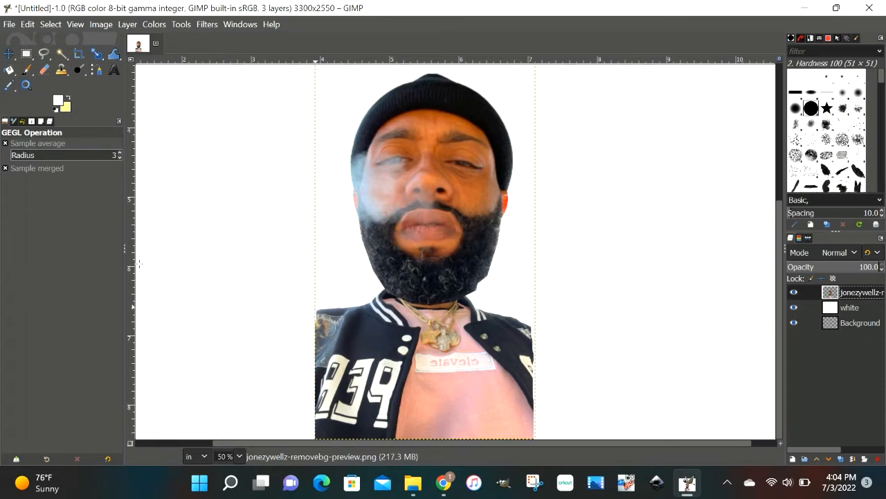
# Step: Sharpen the portrait layer with Unsharp Mask at an amount of about 1.19 and a radius slightly above 3
pyautogui.click(206, 26)
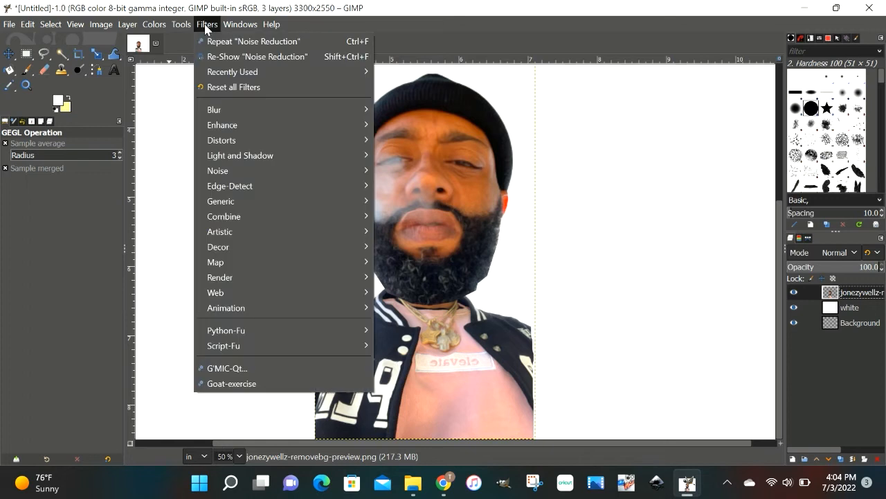
pyautogui.moveTo(228, 125)
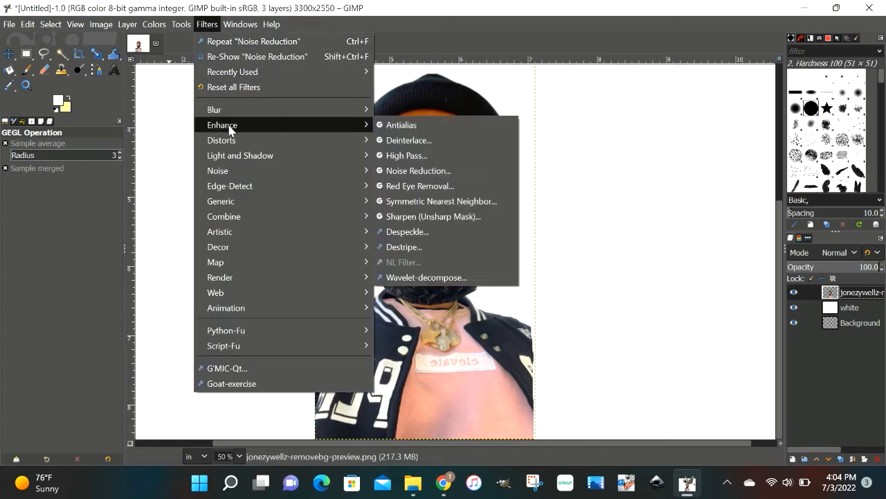
pyautogui.click(402, 217)
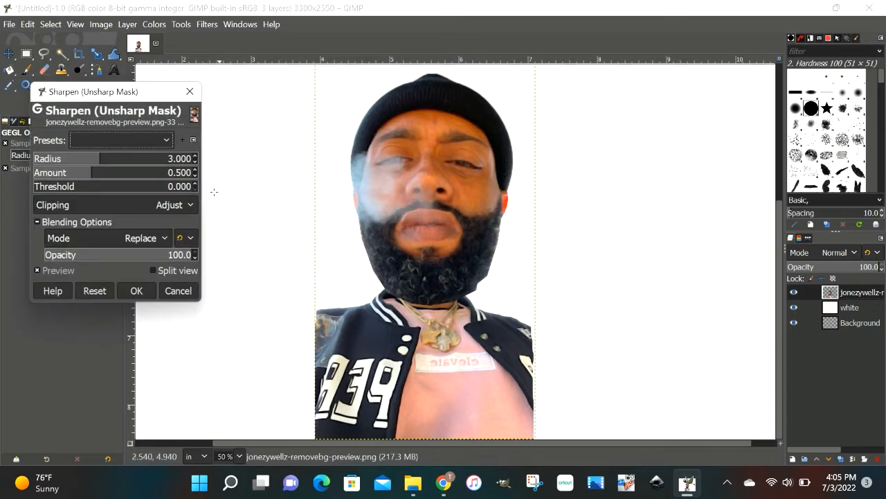
pyautogui.click(93, 175)
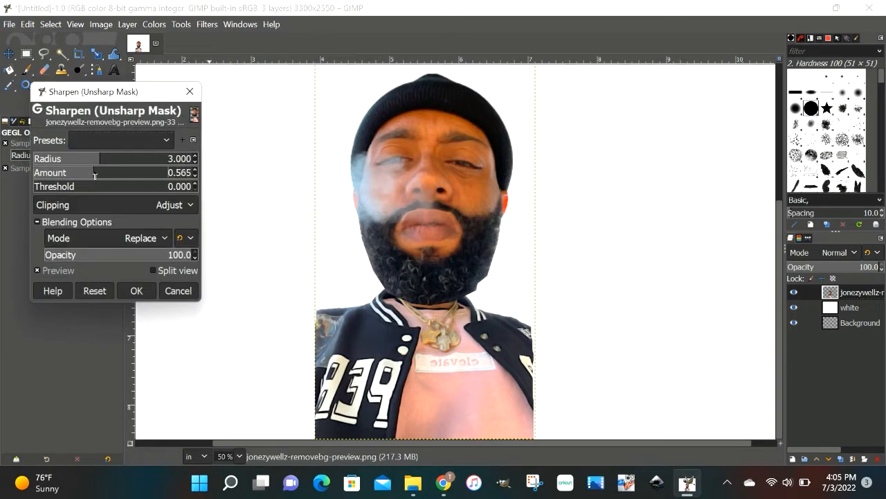
pyautogui.click(98, 175)
pyautogui.click(99, 175)
pyautogui.click(104, 175)
pyautogui.click(111, 174)
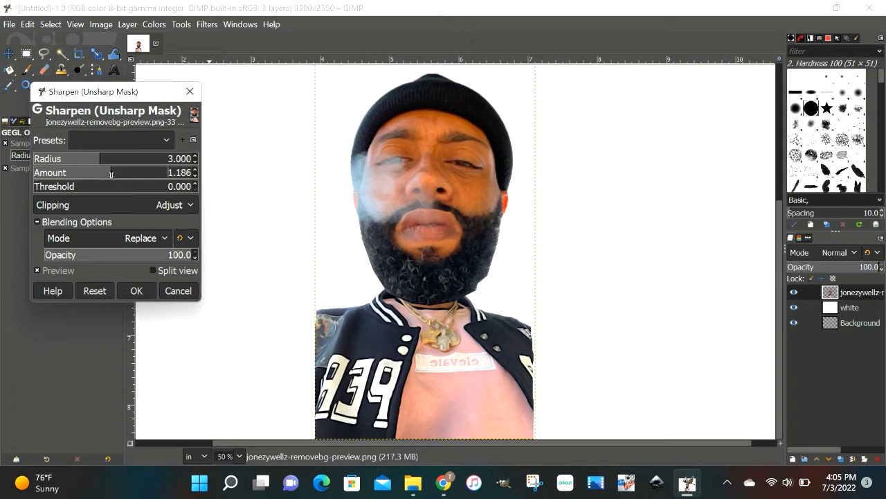
pyautogui.click(102, 160)
pyautogui.click(104, 160)
pyautogui.click(139, 294)
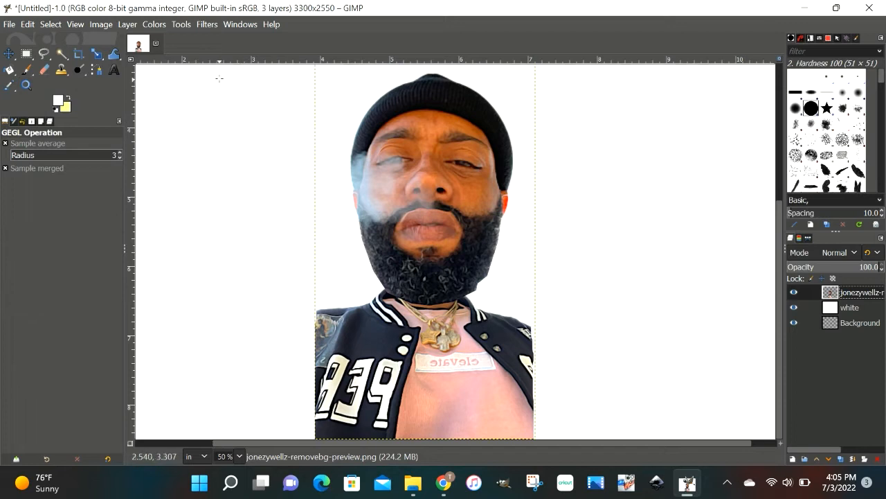
# Step: Apply the G'MIC Repair filter Smooth [Anisotropic] with its default settings to the portrait layer
pyautogui.click(211, 27)
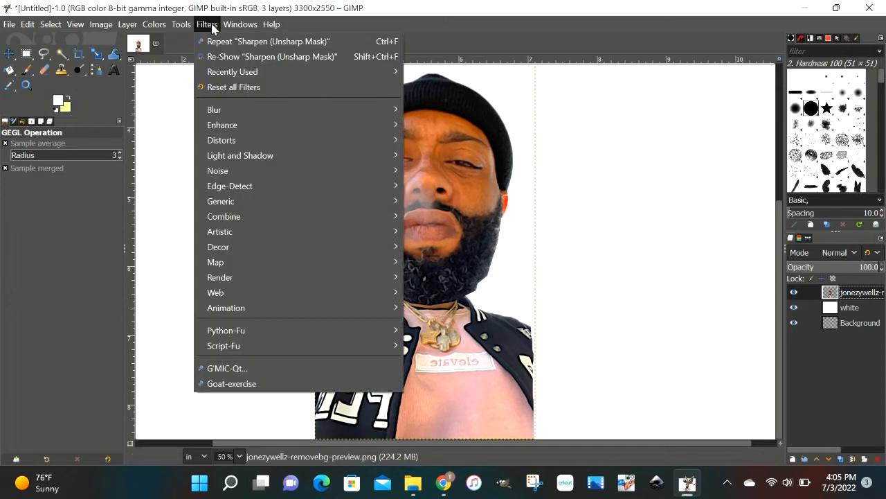
pyautogui.click(248, 363)
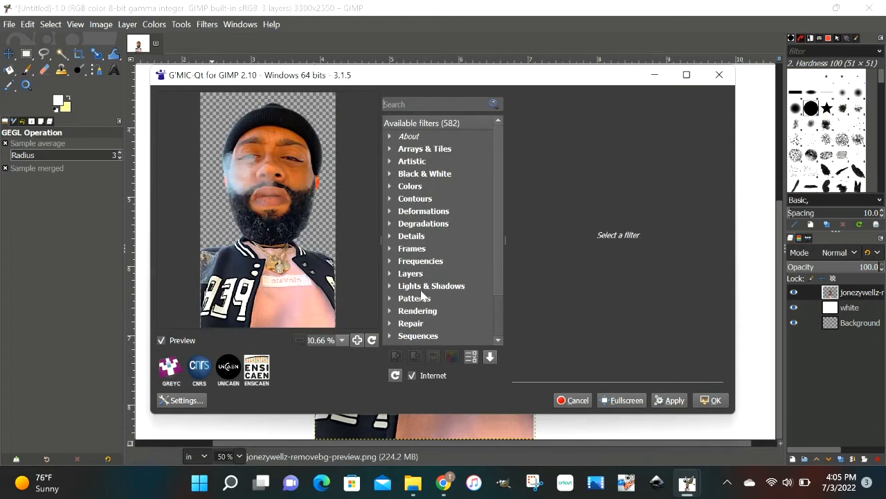
pyautogui.click(389, 323)
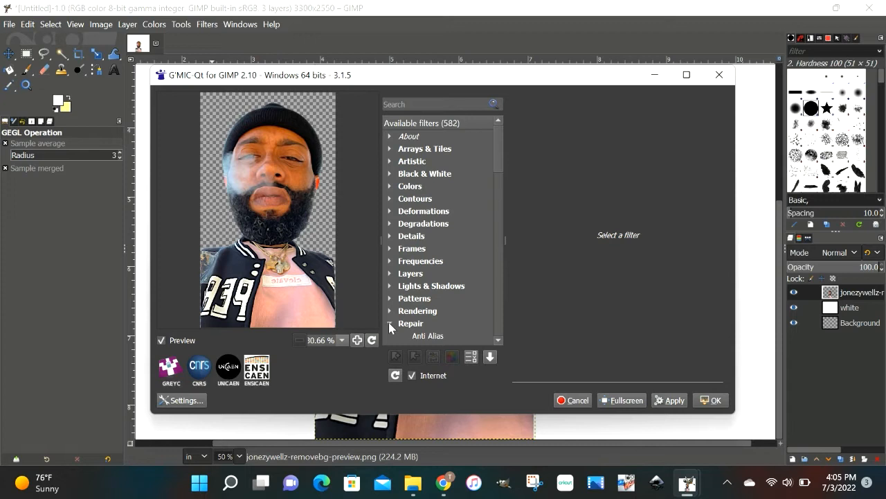
pyautogui.click(498, 340)
pyautogui.click(498, 340)
pyautogui.click(498, 340)
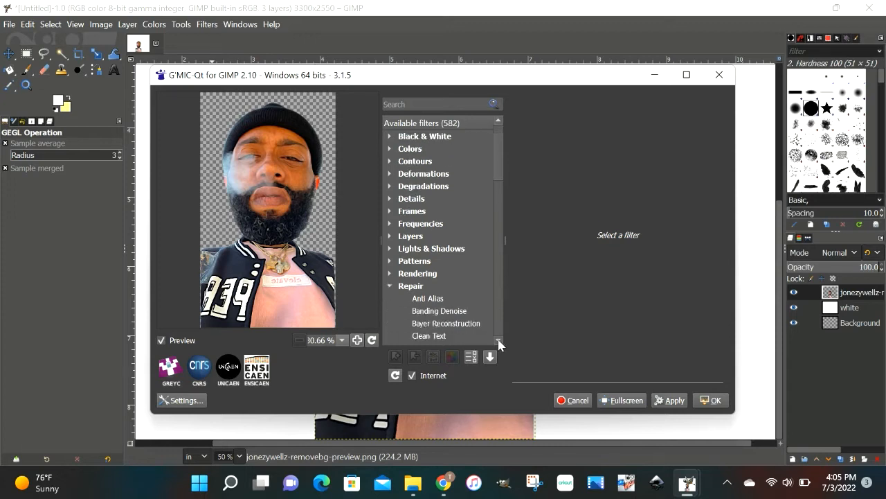
pyautogui.click(498, 340)
pyautogui.click(498, 340)
pyautogui.click(498, 340)
pyautogui.click(498, 340)
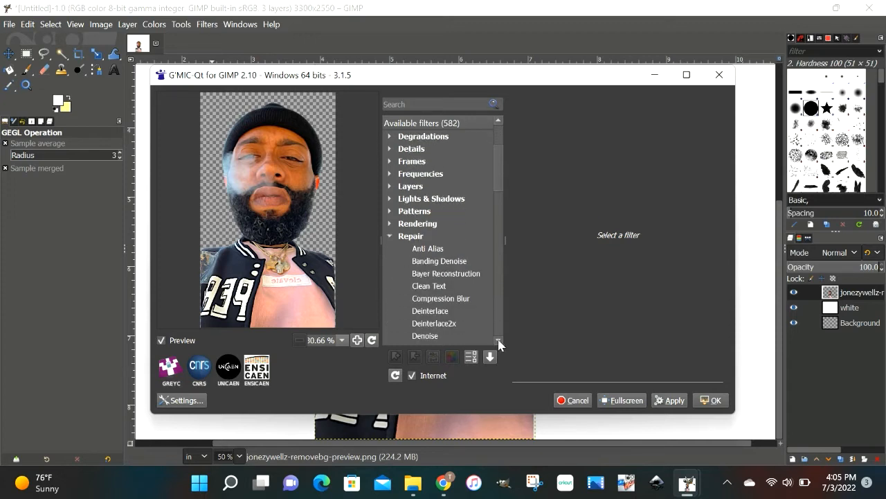
pyautogui.click(498, 340)
pyautogui.click(498, 340)
pyautogui.click(498, 340)
pyautogui.click(498, 340)
pyautogui.click(498, 340)
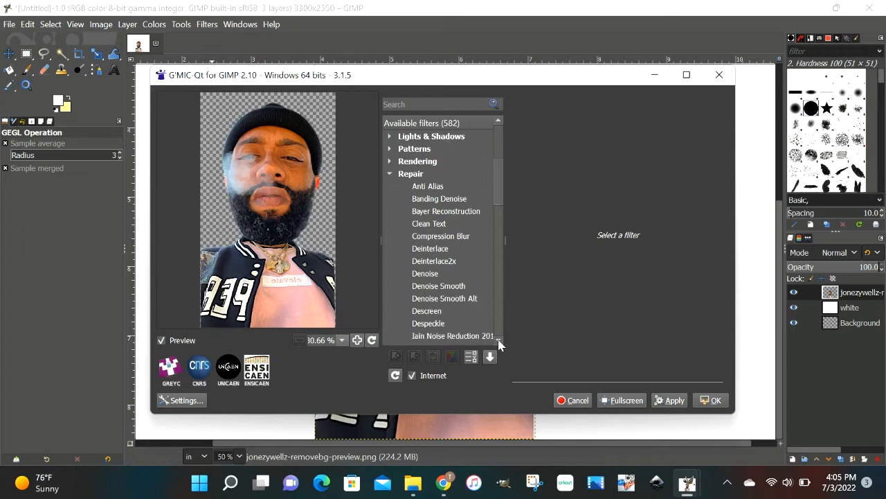
pyautogui.click(497, 340)
pyautogui.doubleClick(498, 340)
pyautogui.click(498, 340)
pyautogui.doubleClick(498, 340)
pyautogui.click(497, 340)
pyautogui.doubleClick(498, 340)
pyautogui.doubleClick(498, 340)
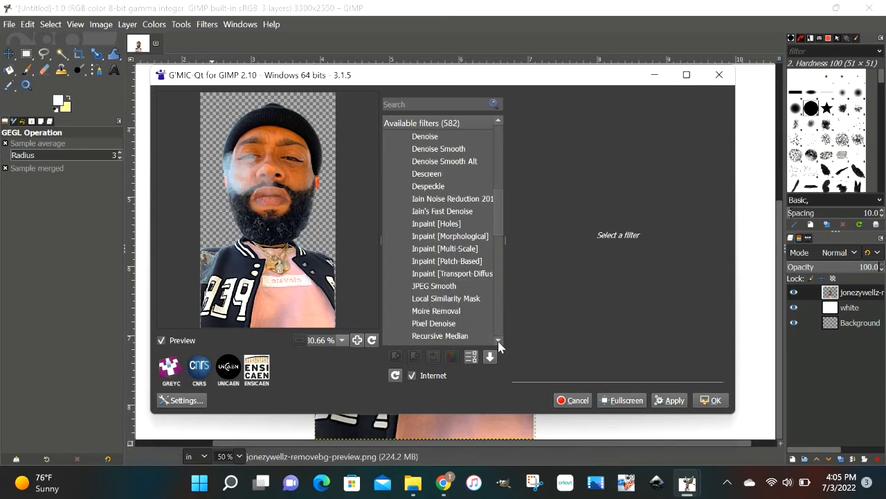
pyautogui.click(498, 340)
pyautogui.click(498, 340)
pyautogui.click(498, 340)
pyautogui.click(498, 340)
pyautogui.click(498, 340)
pyautogui.click(498, 340)
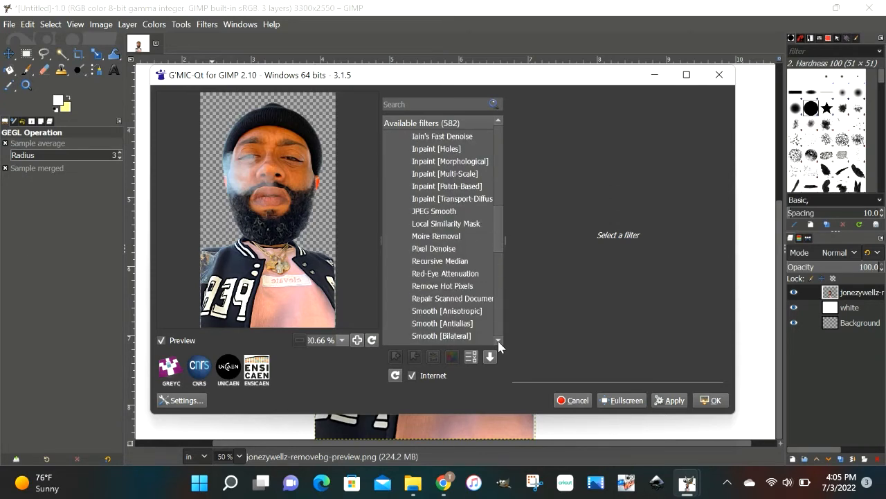
pyautogui.click(474, 313)
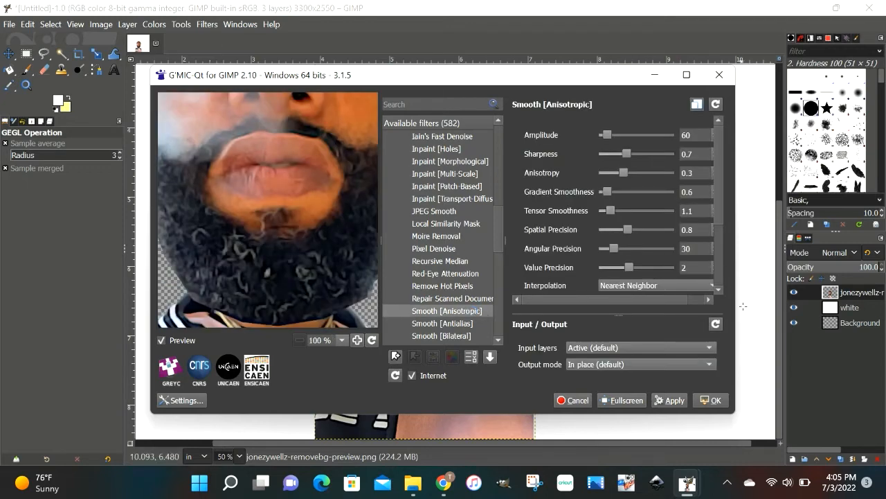
pyautogui.click(714, 399)
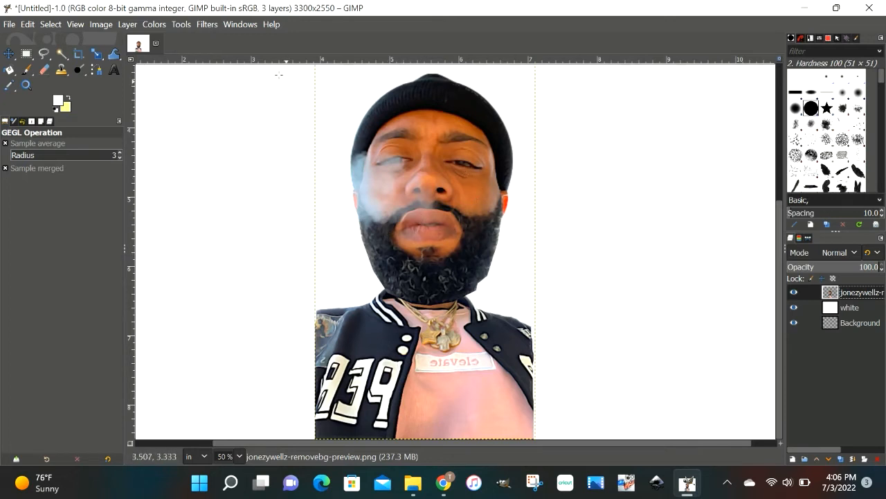
# Step: Apply Noise Reduction to the smoothed portrait layer again, with a strength of 27
pyautogui.click(207, 24)
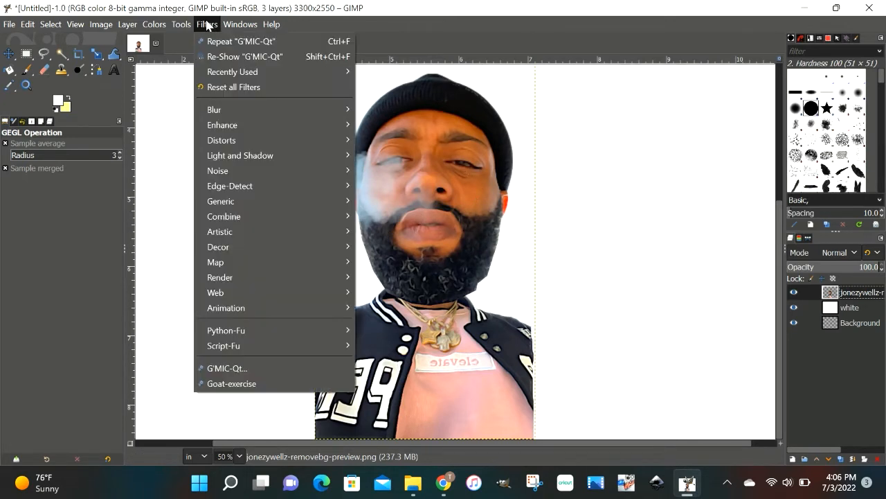
pyautogui.moveTo(232, 76)
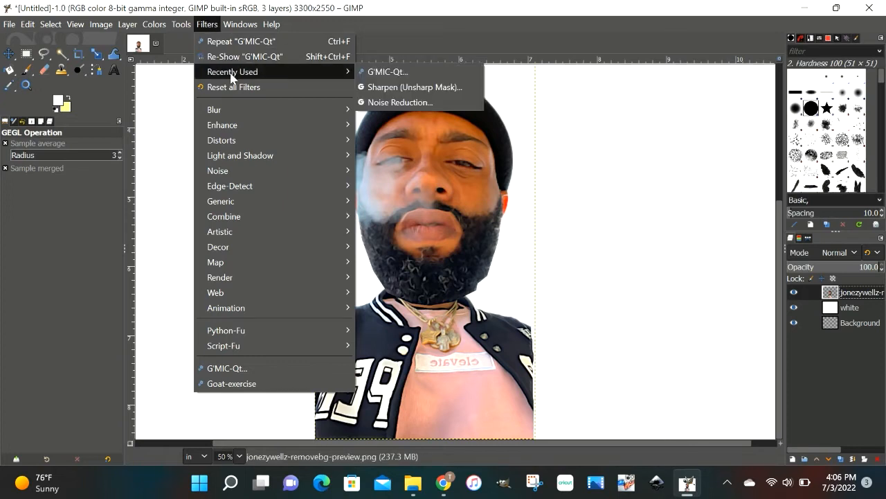
pyautogui.click(391, 102)
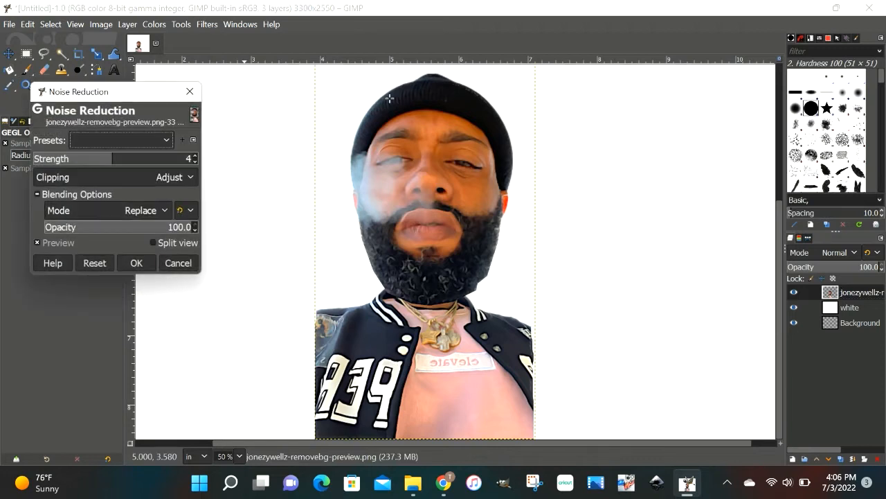
pyautogui.moveTo(76, 158); pyautogui.dragTo(236, 161)
pyautogui.moveTo(428, 176); pyautogui.dragTo(568, 177)
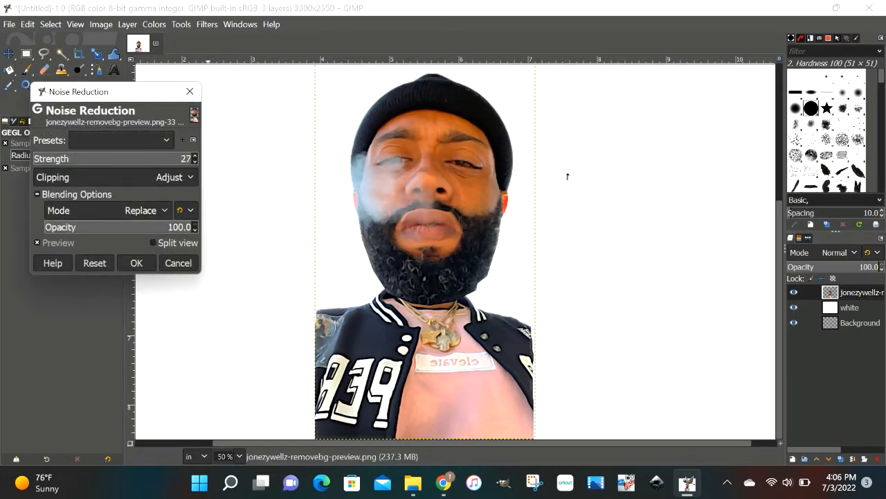
pyautogui.click(138, 265)
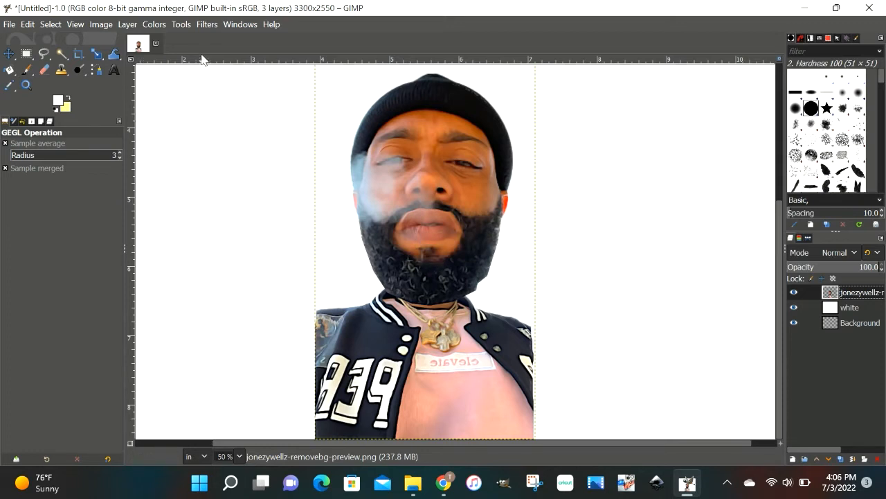
# Step: Sharpen the portrait layer again with Unsharp Mask at a radius of about 12.4 and an amount above 1.2
pyautogui.click(206, 25)
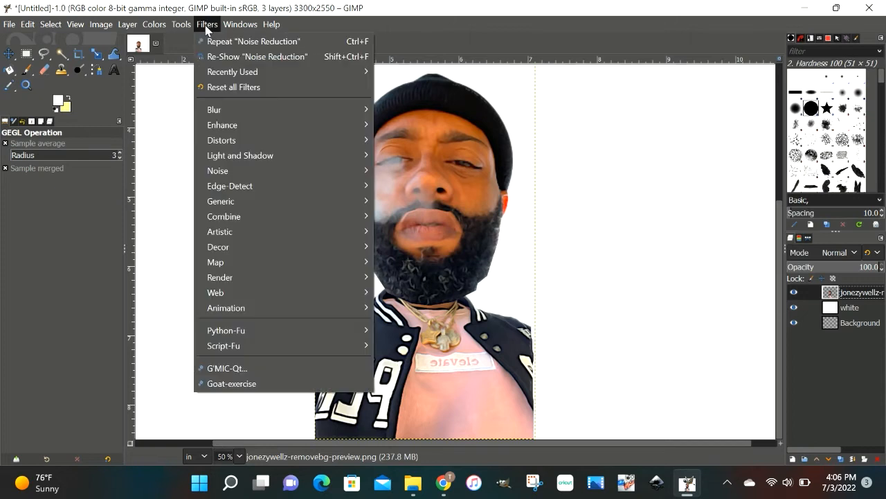
pyautogui.moveTo(217, 72)
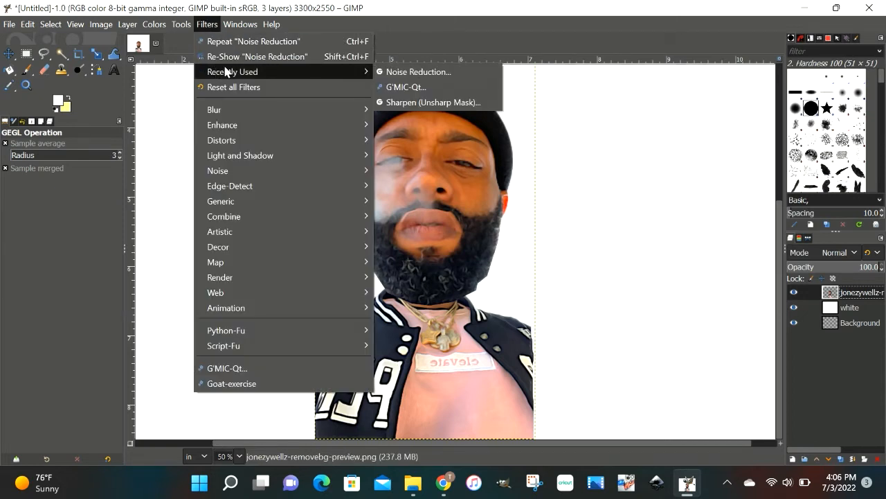
pyautogui.click(412, 104)
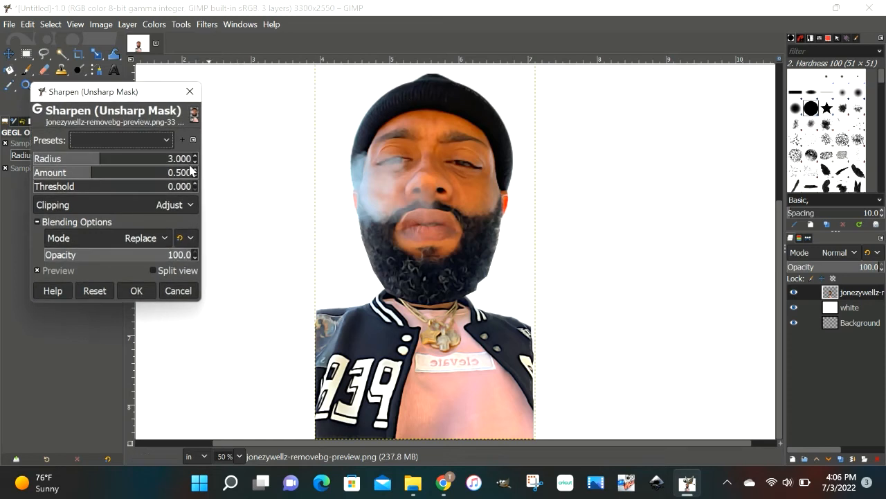
pyautogui.click(95, 175)
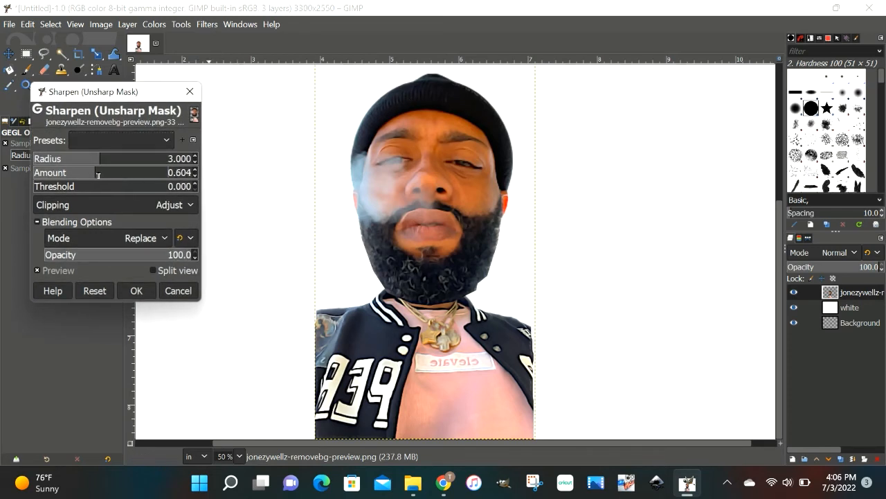
pyautogui.click(98, 174)
pyautogui.click(107, 174)
pyautogui.click(111, 173)
pyautogui.click(107, 159)
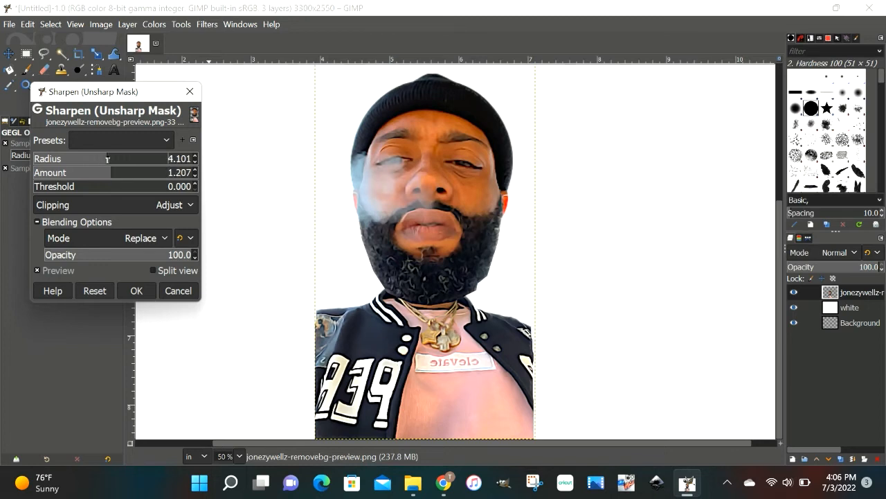
pyautogui.click(112, 160)
pyautogui.click(118, 159)
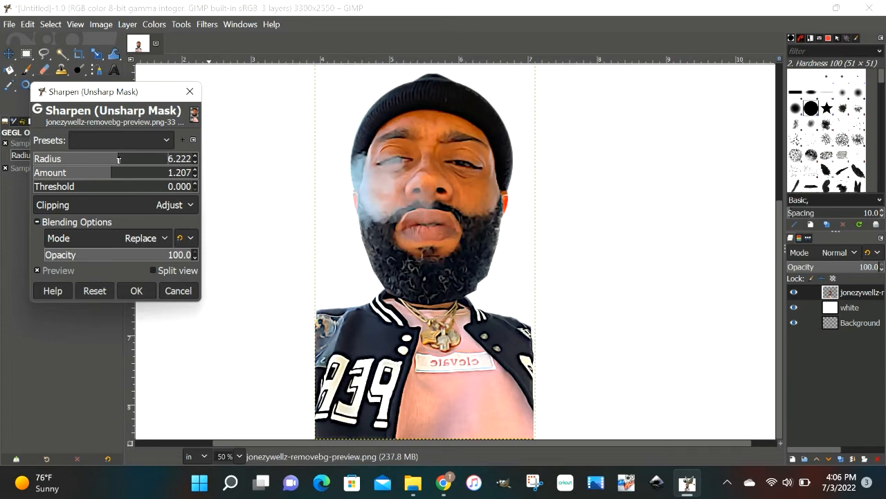
pyautogui.click(141, 160)
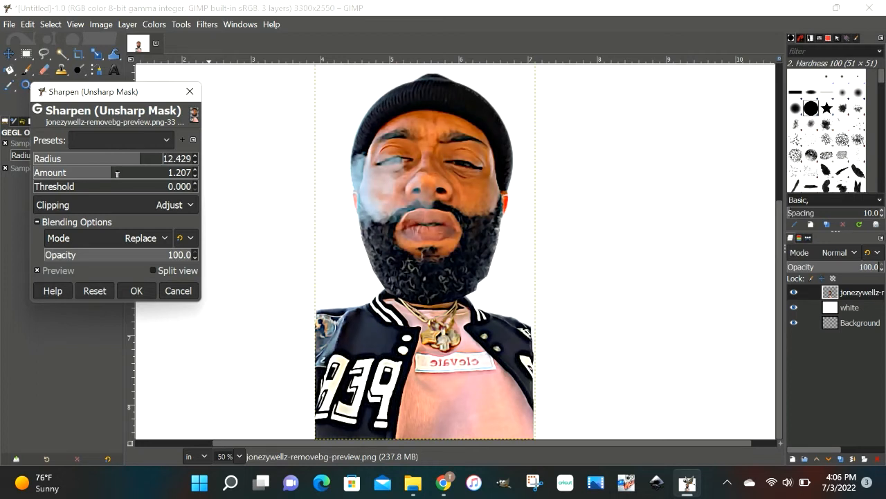
pyautogui.click(117, 174)
pyautogui.click(139, 293)
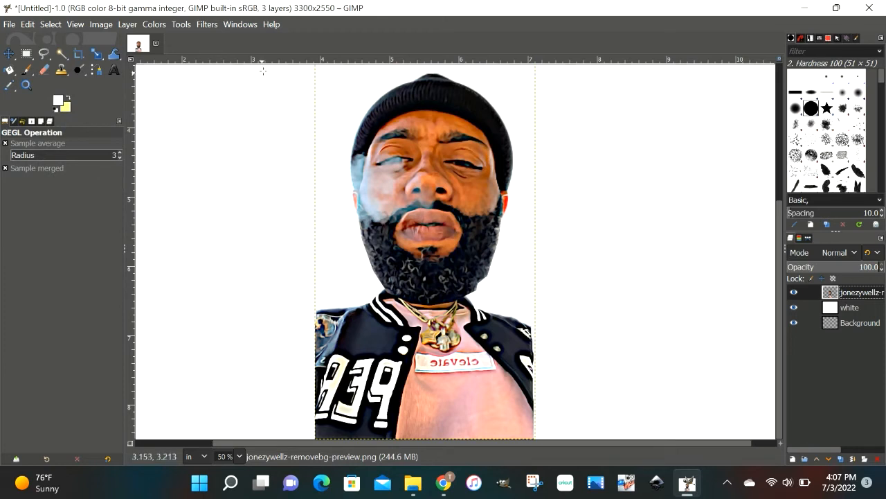
# Step: Smooth the sharpened portrait layer once more with G'MIC Smooth [Anisotropic] at amplitude 60, sharpness 0.7 and anisotropy 0.3
pyautogui.click(207, 26)
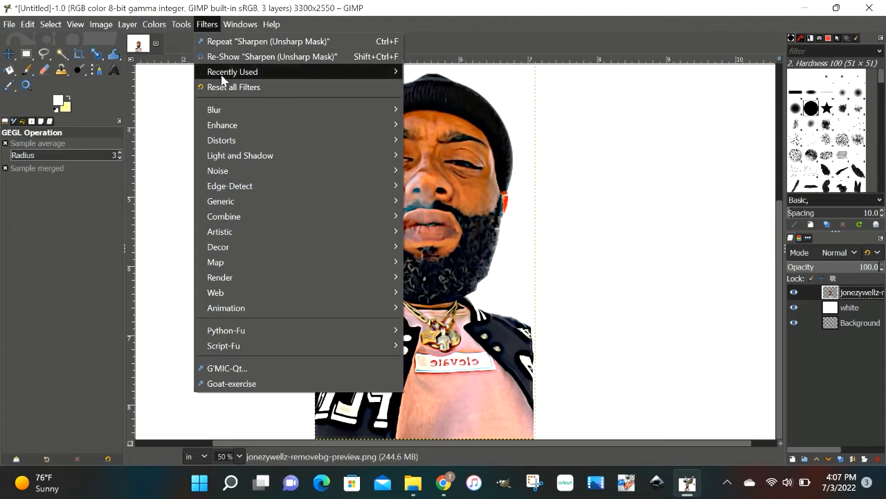
pyautogui.moveTo(223, 76)
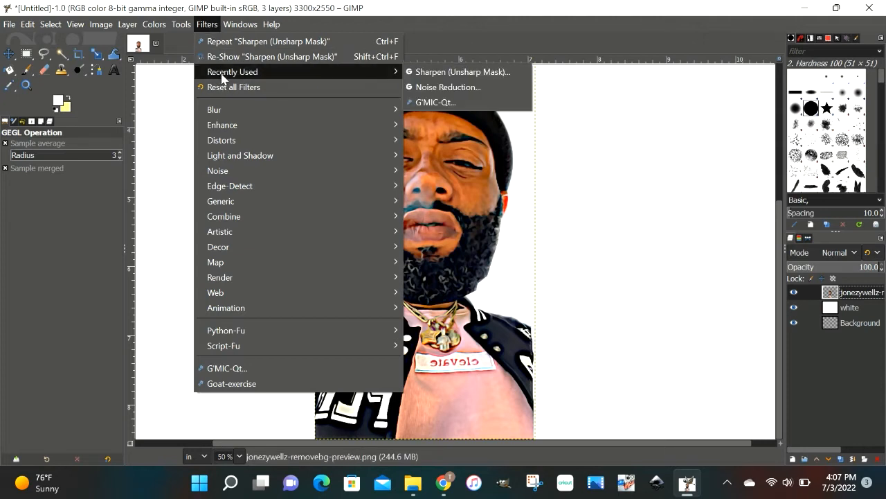
pyautogui.click(435, 104)
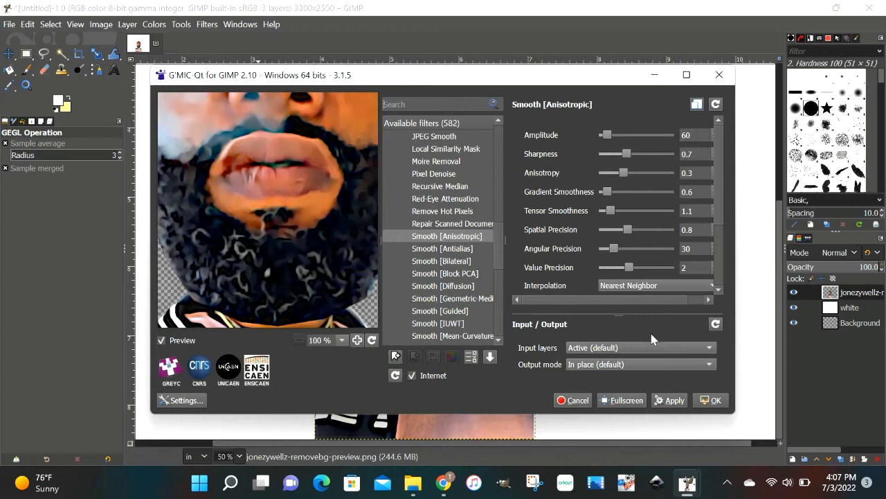
pyautogui.click(715, 401)
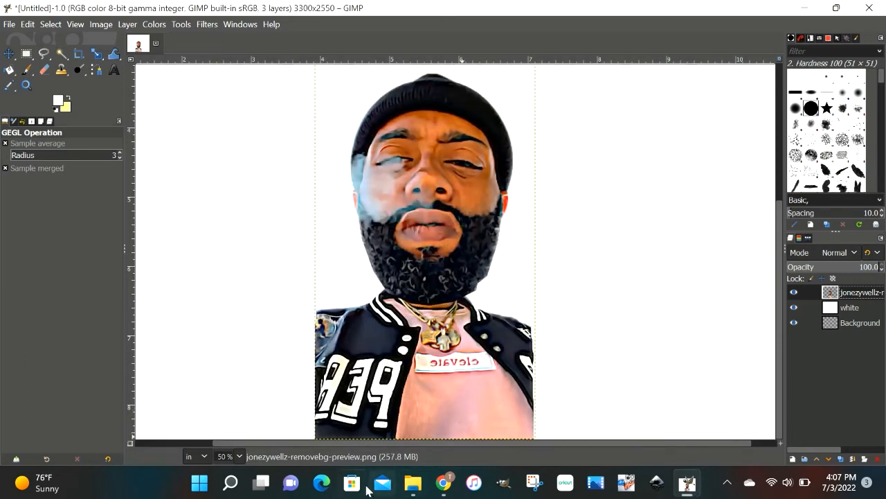
# Step: Scale the portrait layer proportionally to 8 in high and place it near the canvas centre with its lower edge on the canvas's bottom edge
pyautogui.click(241, 456)
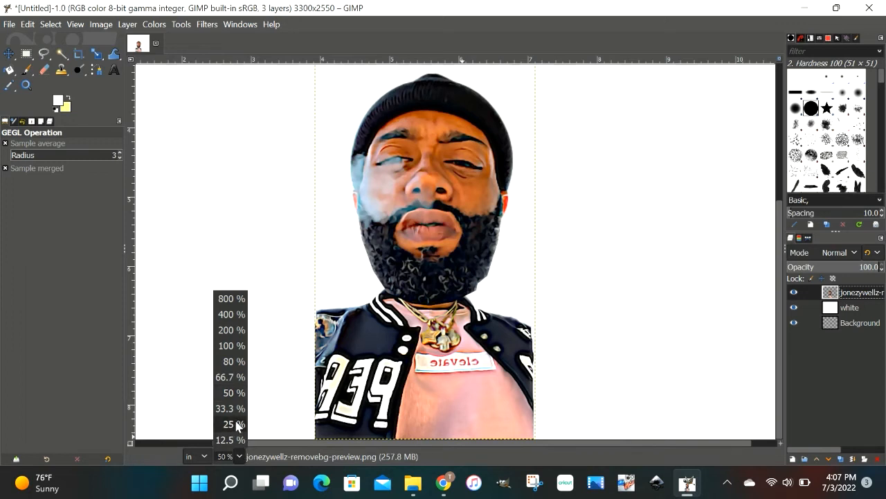
pyautogui.click(232, 423)
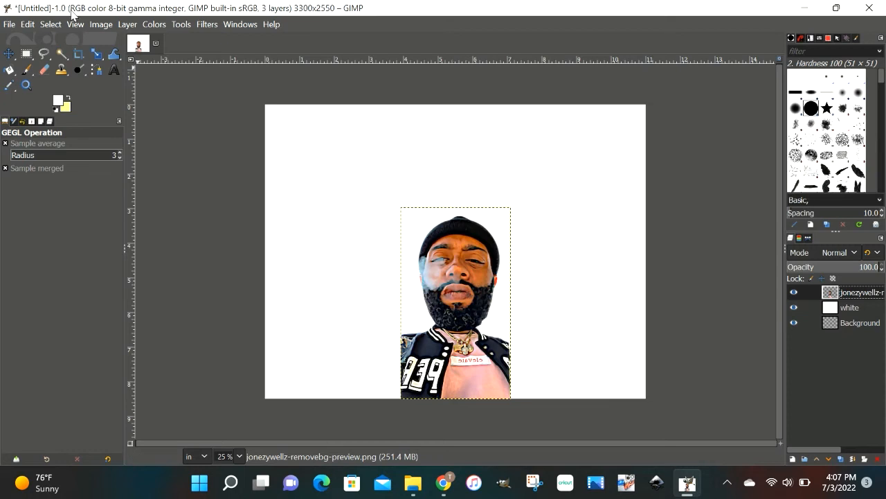
pyautogui.click(97, 55)
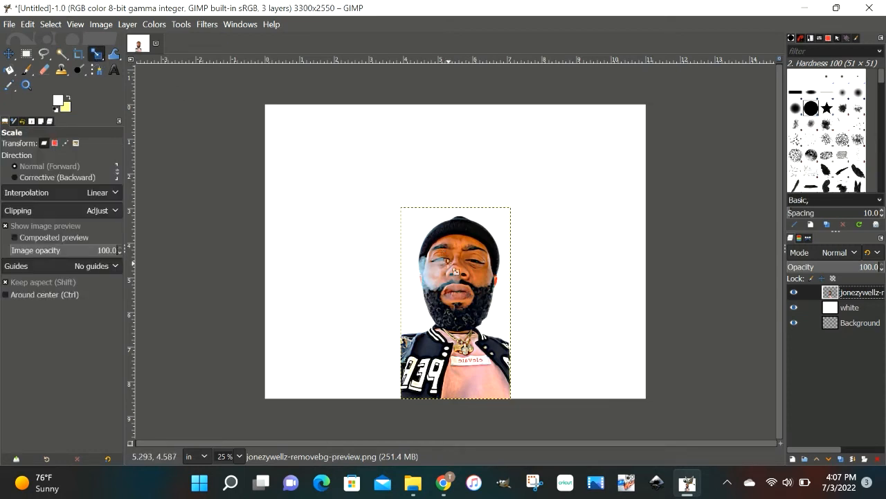
pyautogui.click(450, 266)
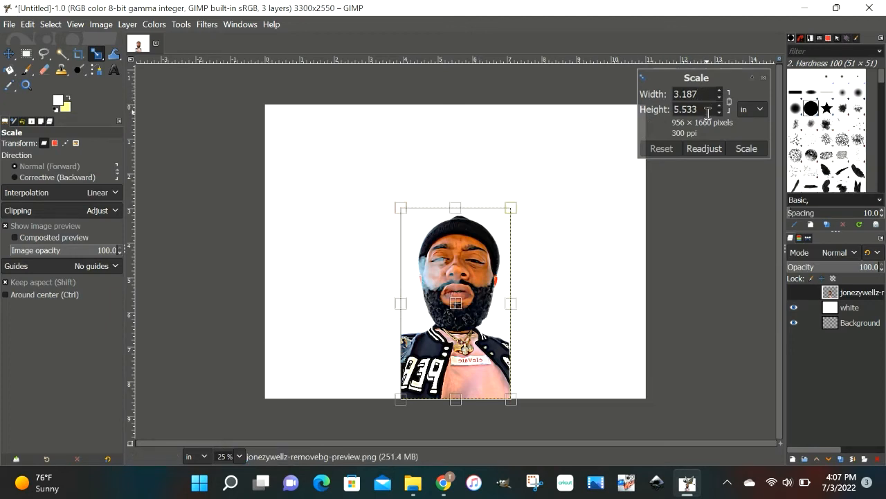
pyautogui.moveTo(707, 112); pyautogui.dragTo(671, 115)
pyautogui.write('8')
pyautogui.press('Tab')
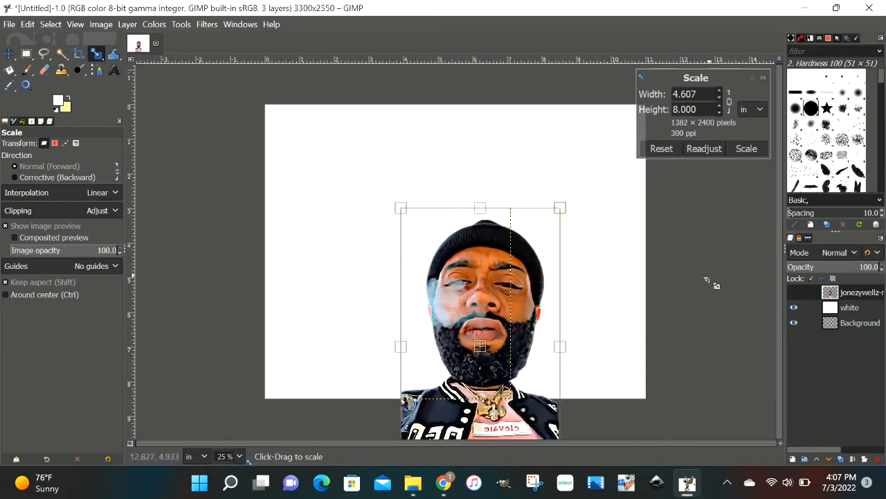
pyautogui.moveTo(488, 353); pyautogui.dragTo(449, 267)
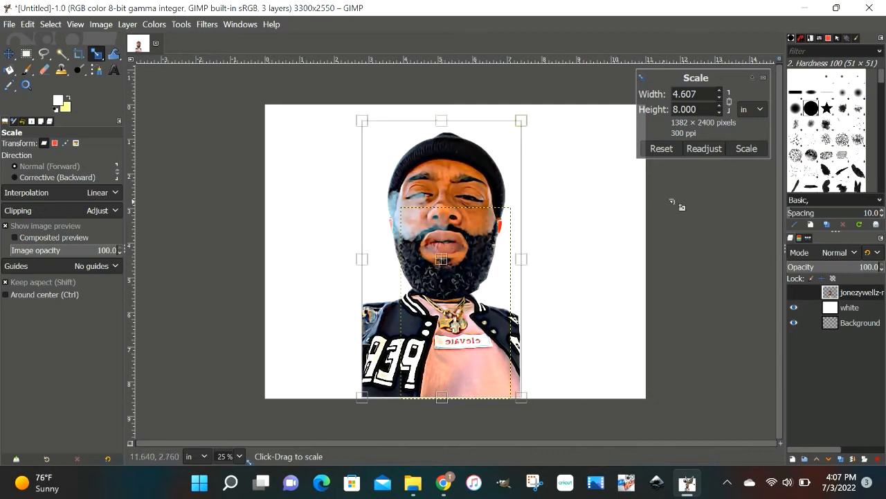
pyautogui.click(746, 149)
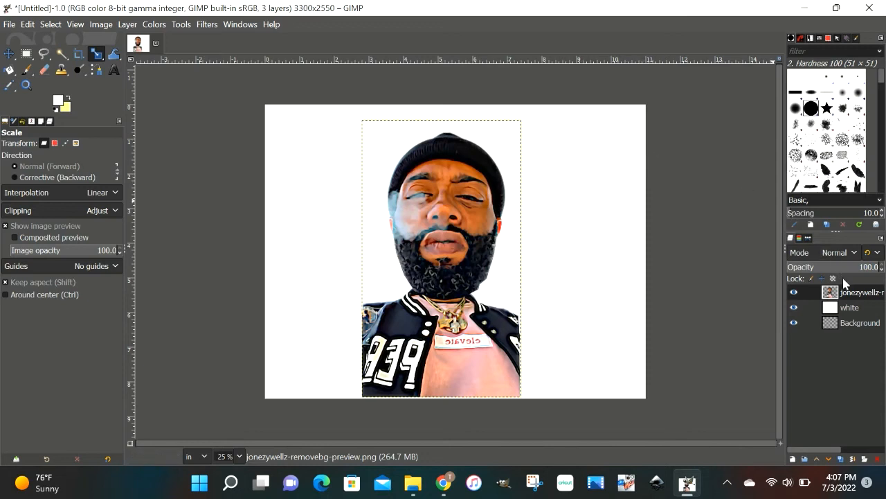
# Step: Create a black (000000) text box above the white layer, spanning most of the canvas width near its upper edge
pyautogui.click(844, 315)
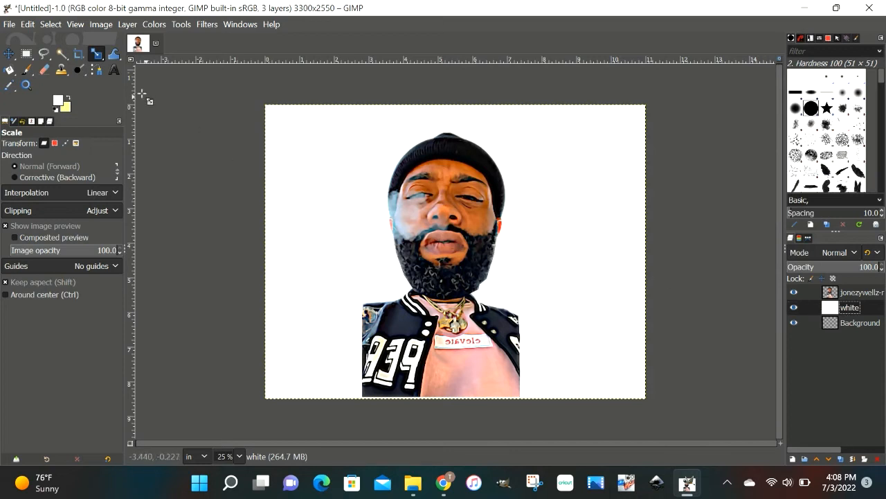
pyautogui.click(114, 70)
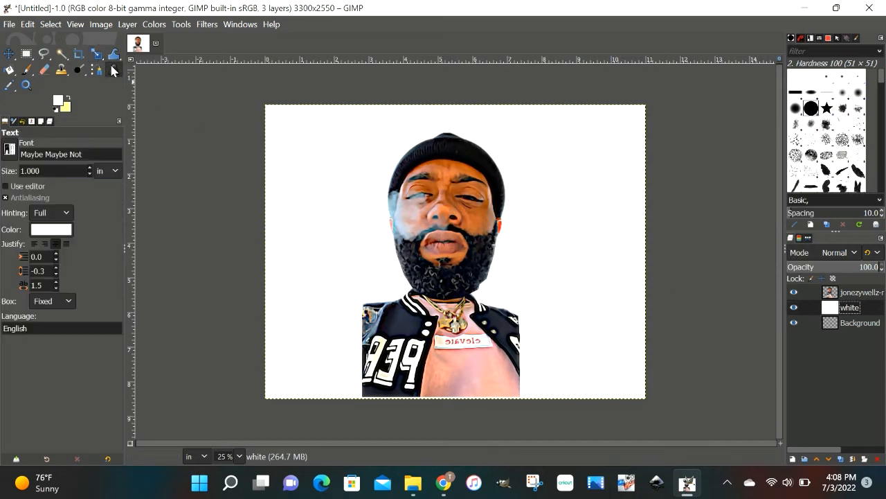
pyautogui.moveTo(282, 116); pyautogui.dragTo(468, 174)
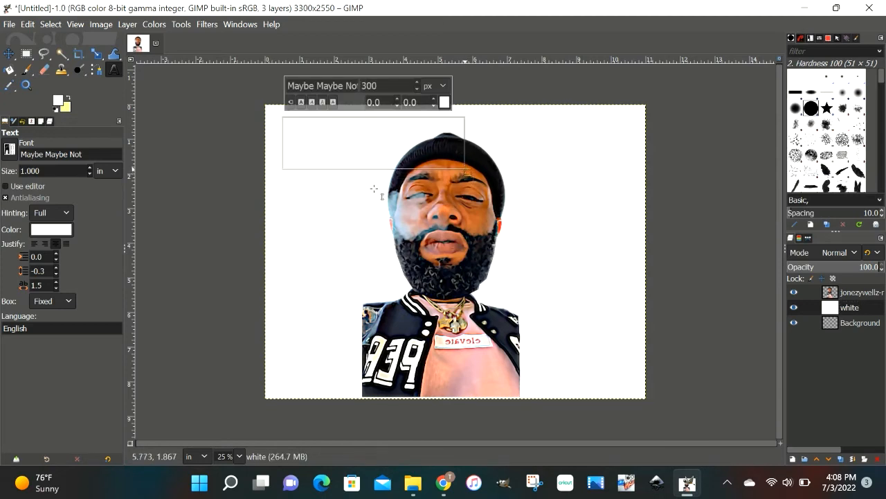
pyautogui.click(39, 233)
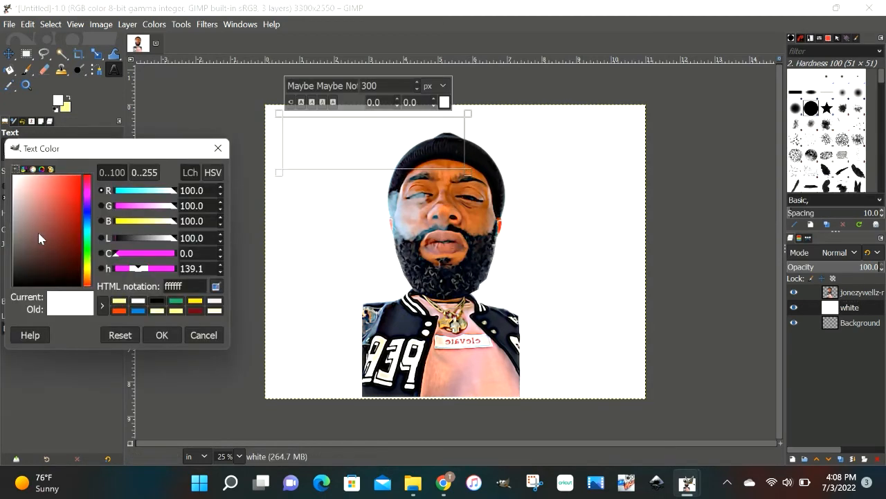
pyautogui.click(156, 302)
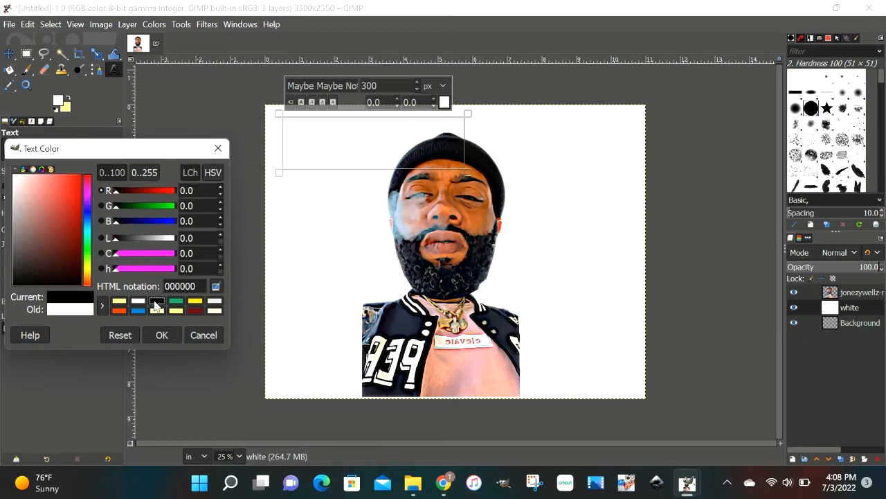
pyautogui.click(161, 335)
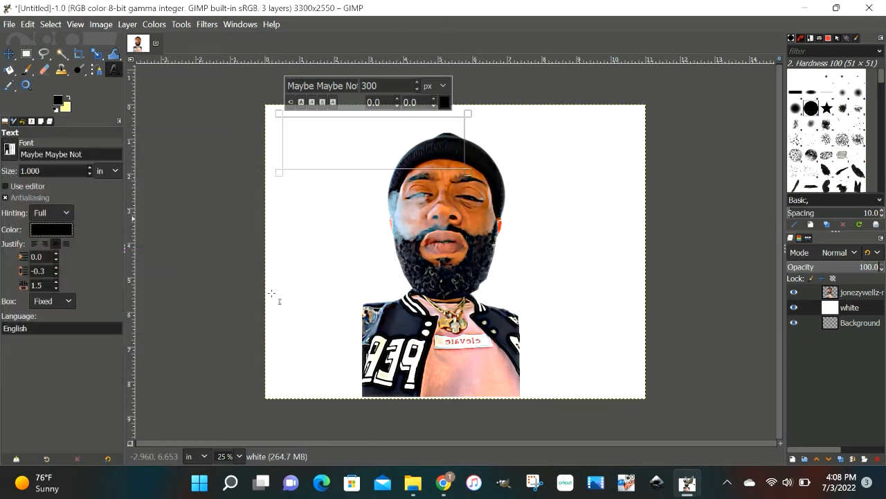
pyautogui.click(473, 176)
pyautogui.moveTo(472, 176); pyautogui.dragTo(528, 176)
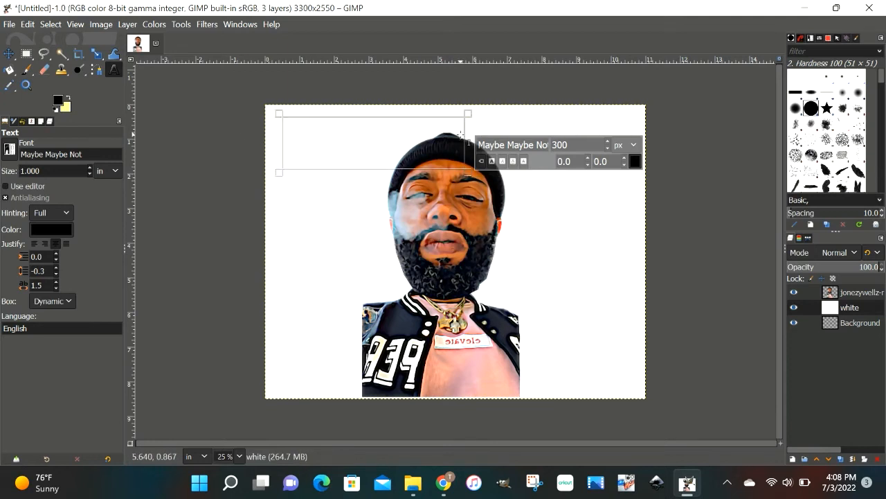
pyautogui.moveTo(465, 137); pyautogui.dragTo(618, 133)
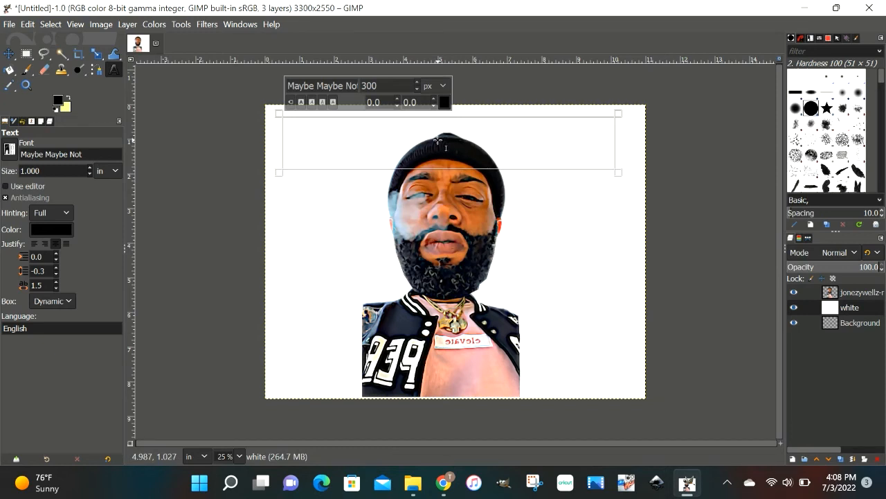
# Step: Enter the text "TRAPPIN T-SHIRTS" and widen its box to about 11 in so the words fit on one line
pyautogui.press('capslock')
pyautogui.write('T')
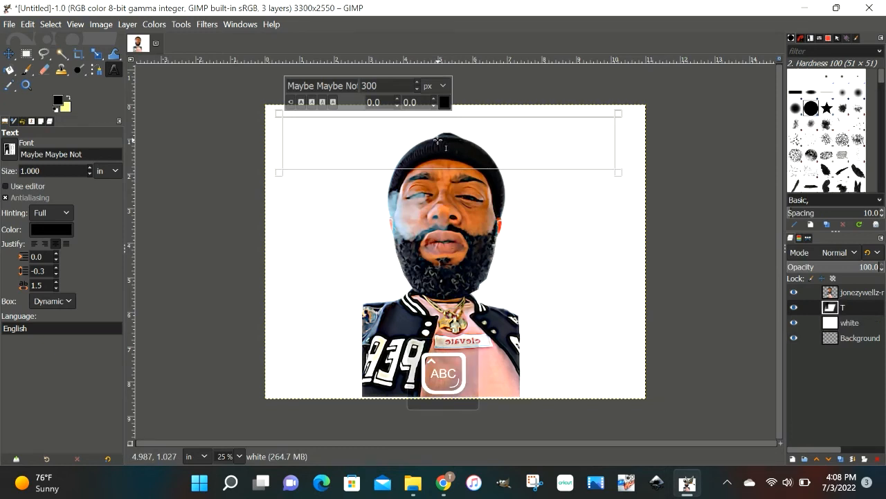
pyautogui.write('RA')
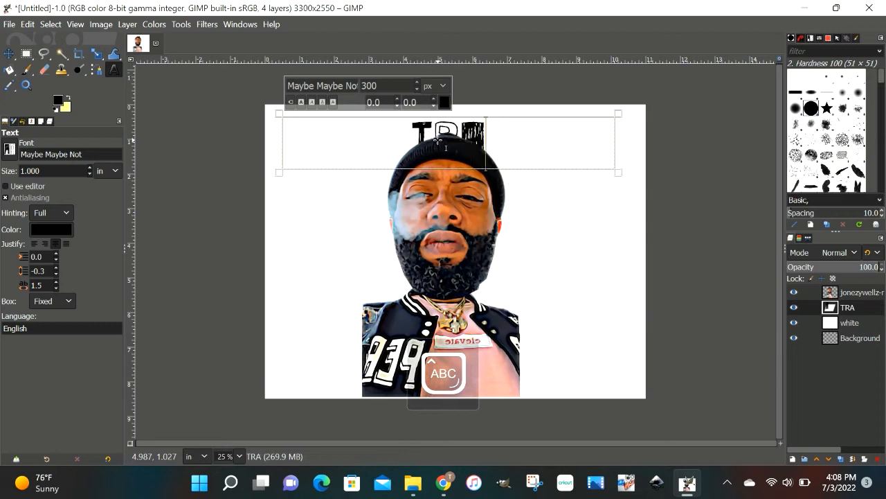
pyautogui.write('PP')
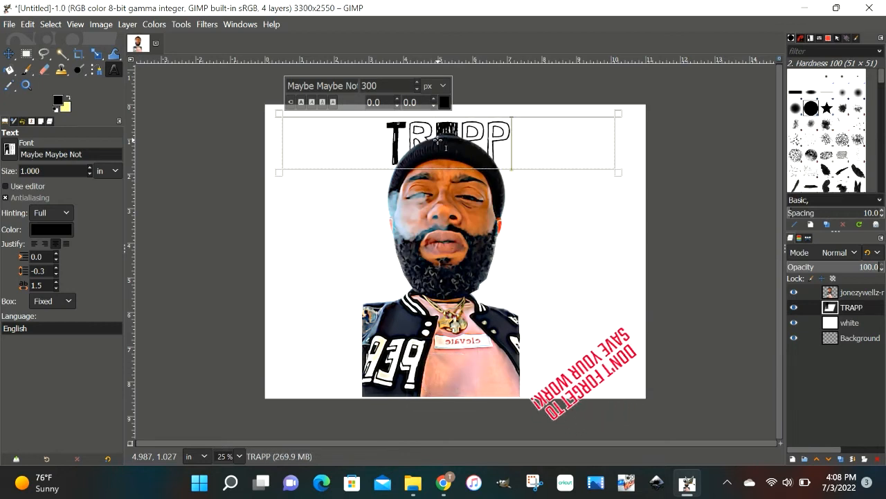
pyautogui.write('IN T')
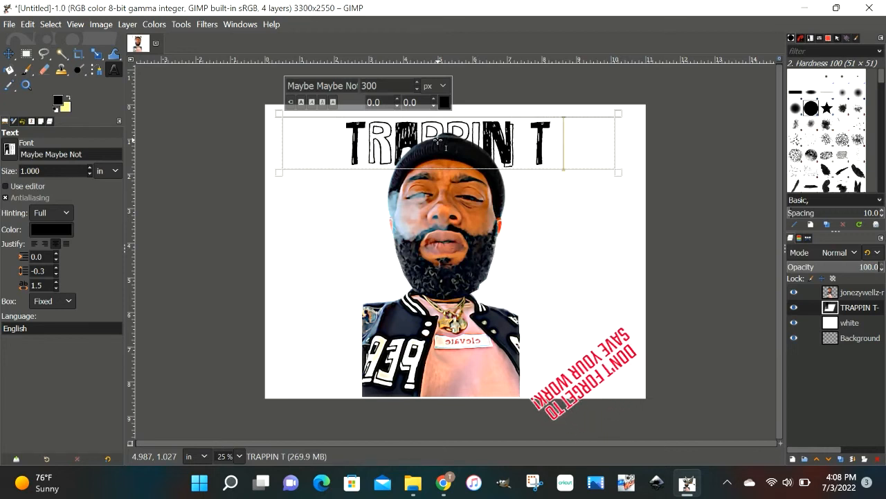
pyautogui.write('-SH')
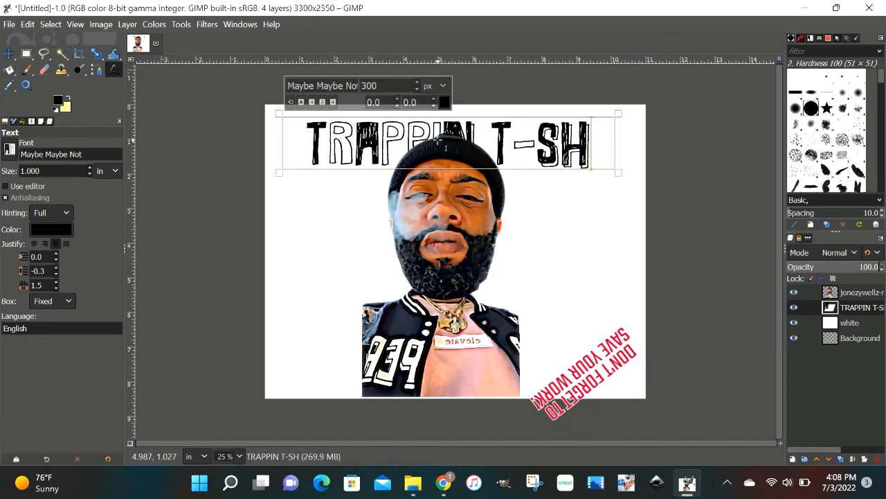
pyautogui.write('IRT')
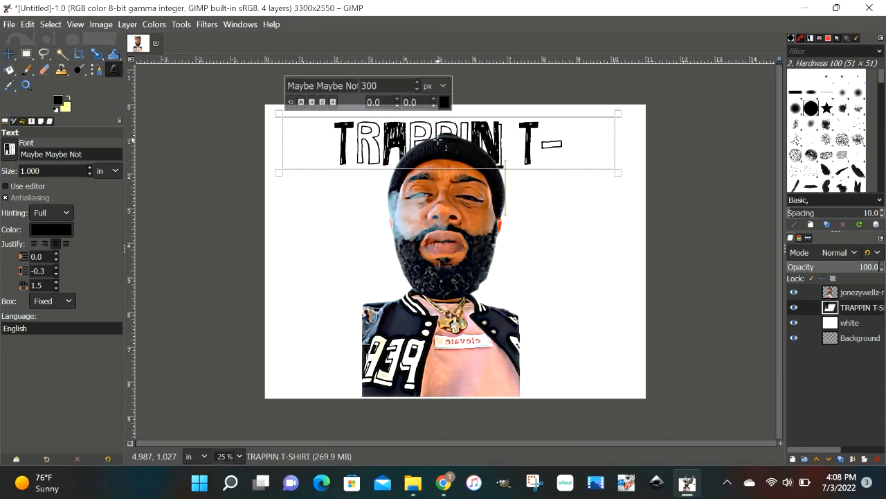
pyautogui.write('S')
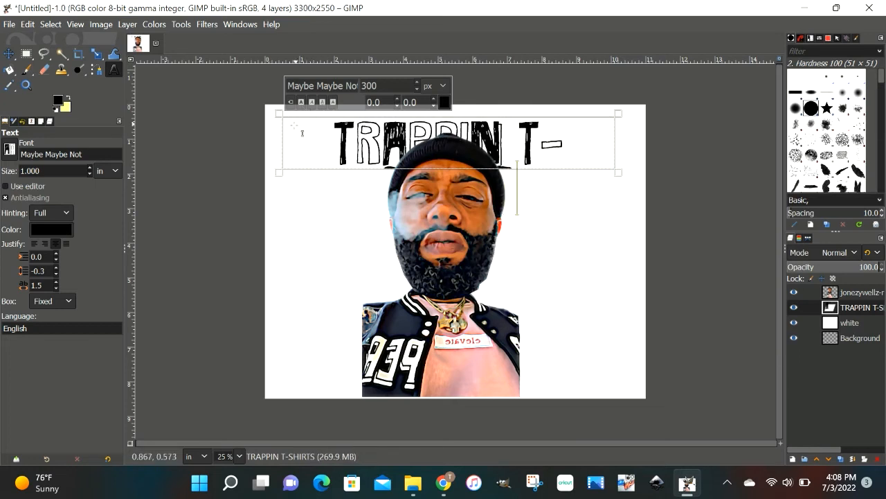
pyautogui.moveTo(283, 139); pyautogui.dragTo(232, 142)
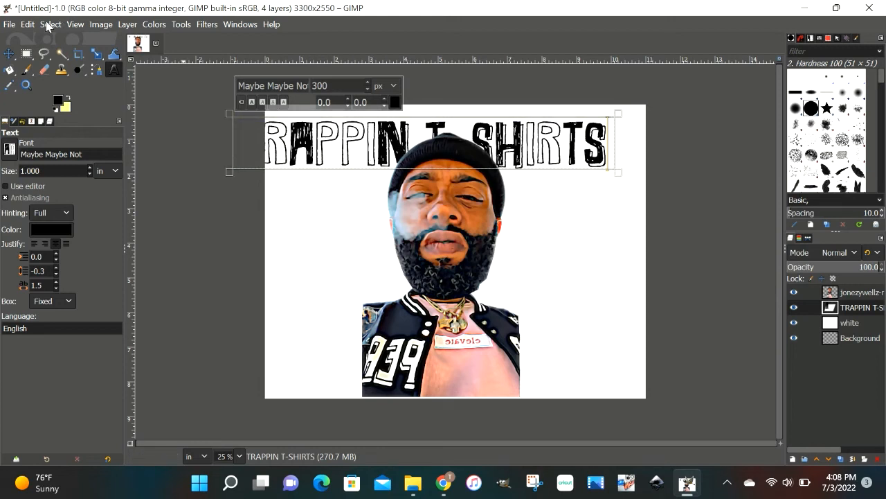
# Step: Scale the TRAPPIN T-SHIRTS text down to about 5.8 by 0.79 in and place it in the canvas's upper right corner
pyautogui.click(8, 56)
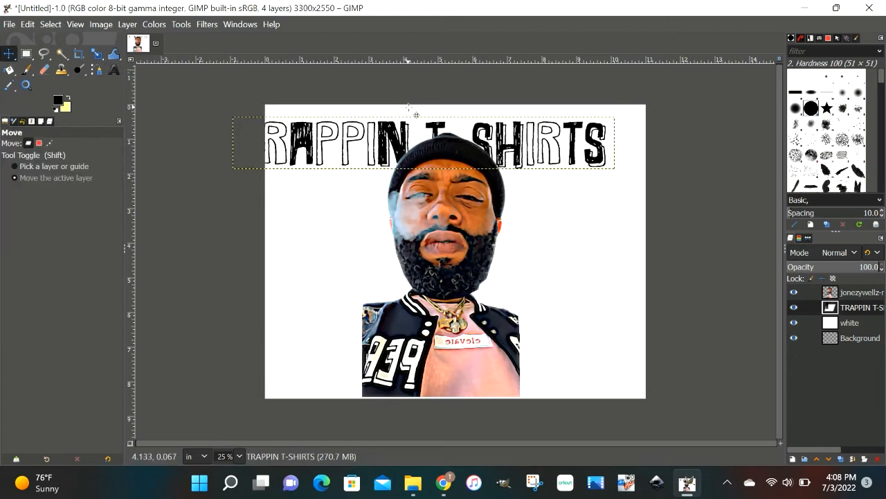
pyautogui.moveTo(432, 151); pyautogui.dragTo(438, 333)
pyautogui.click(96, 54)
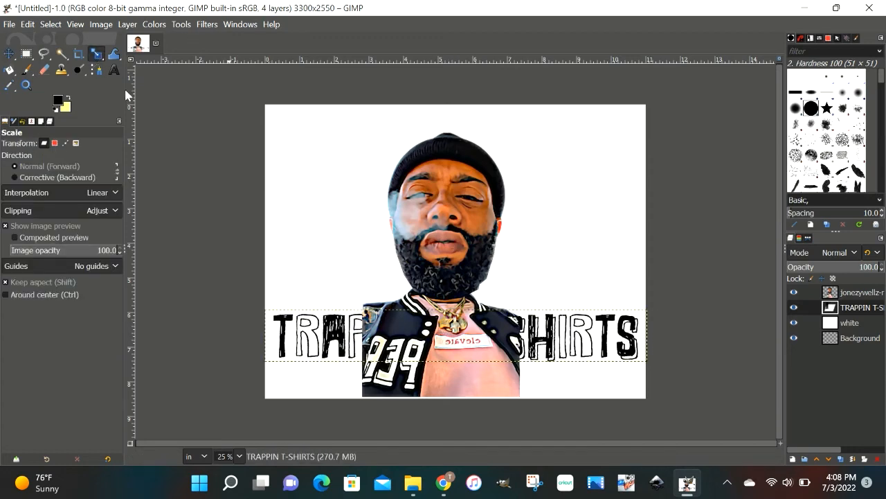
pyautogui.click(304, 338)
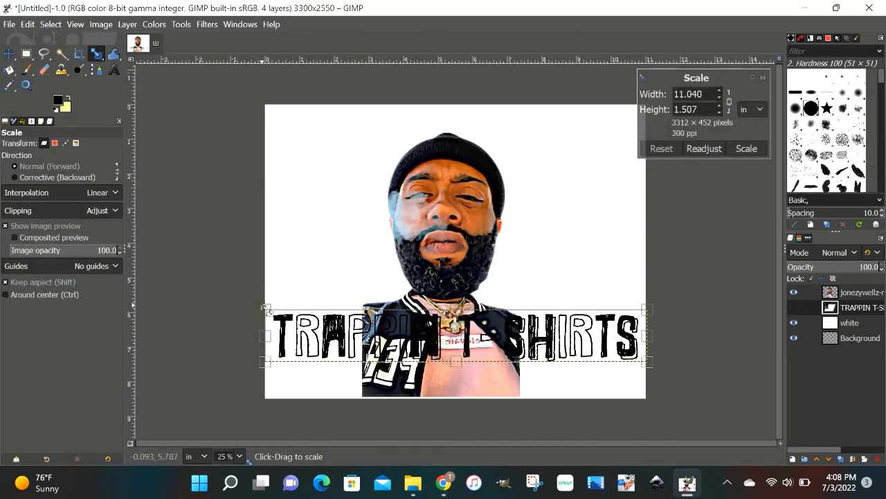
pyautogui.moveTo(266, 310); pyautogui.dragTo(441, 346)
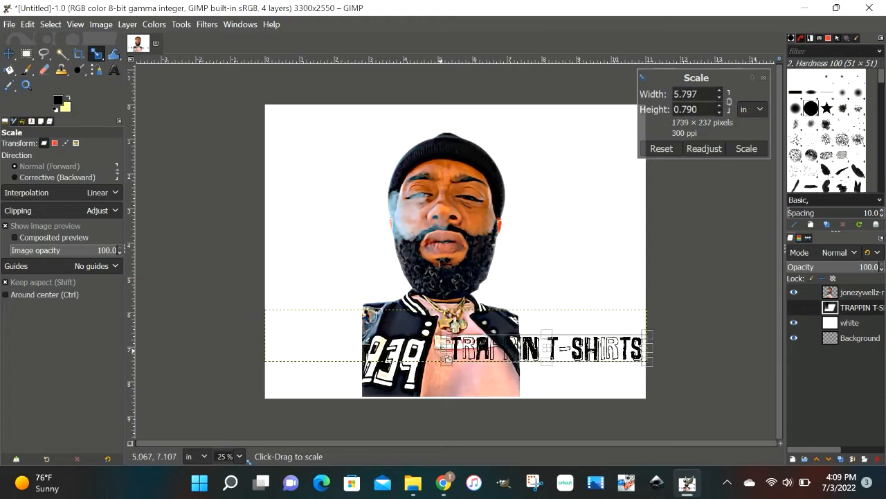
pyautogui.moveTo(547, 349); pyautogui.dragTo(546, 124)
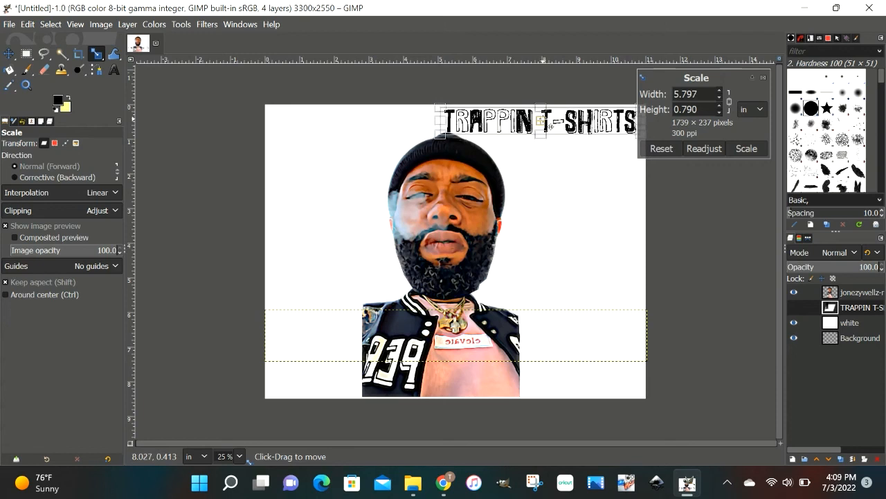
pyautogui.click(745, 149)
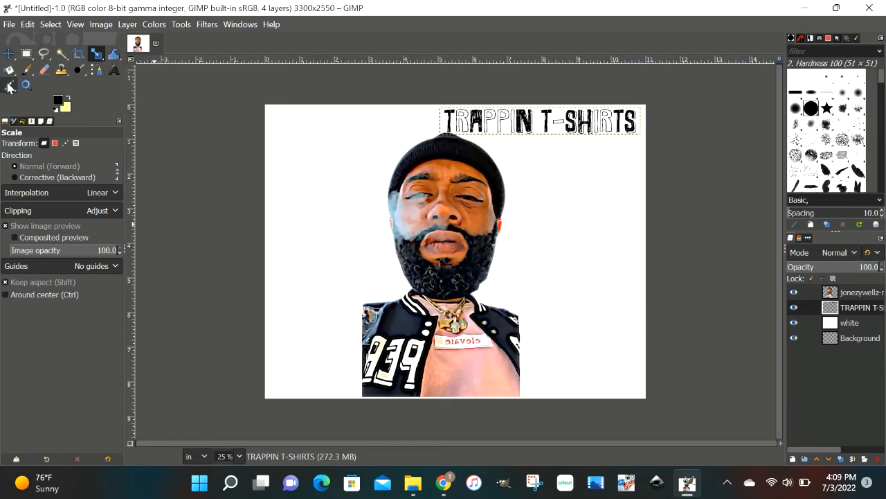
# Step: Sample the pink of the portrait's shirt and make it the foreground color
pyautogui.click(9, 86)
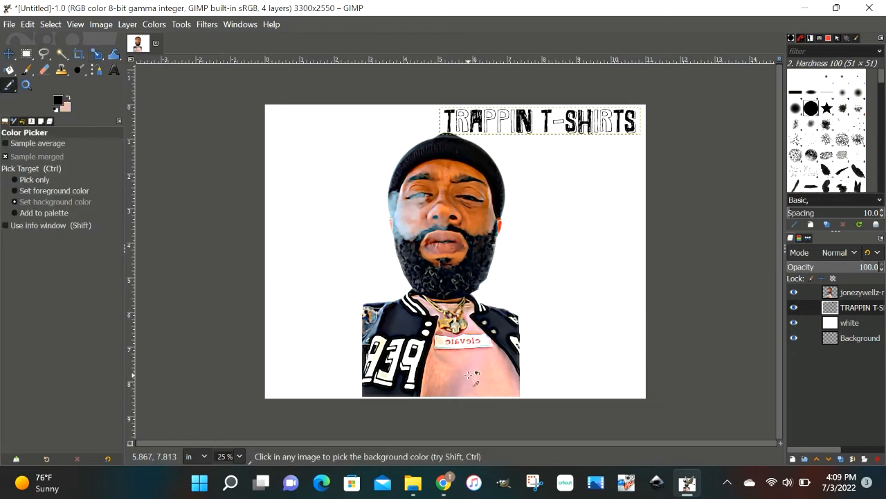
pyautogui.click(69, 101)
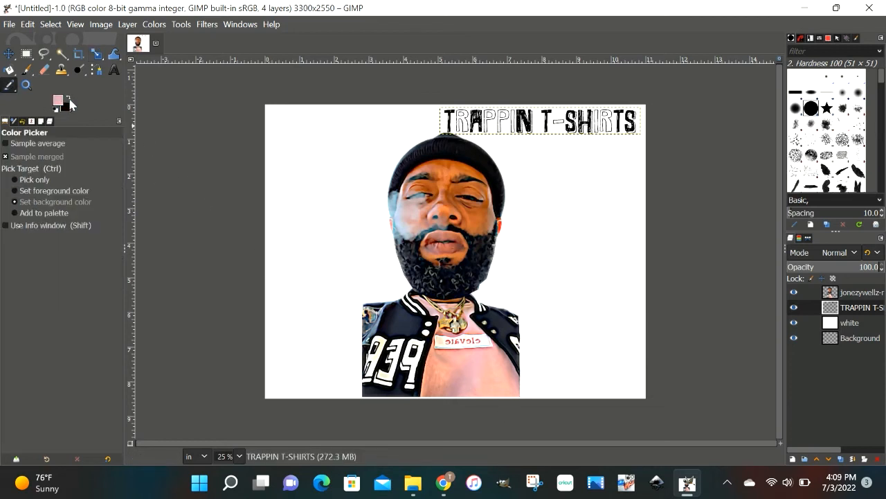
# Step: Try the fatback Drop Shadow preset with the color f59b9b on the TRAPPIN T-SHIRTS text
pyautogui.click(207, 25)
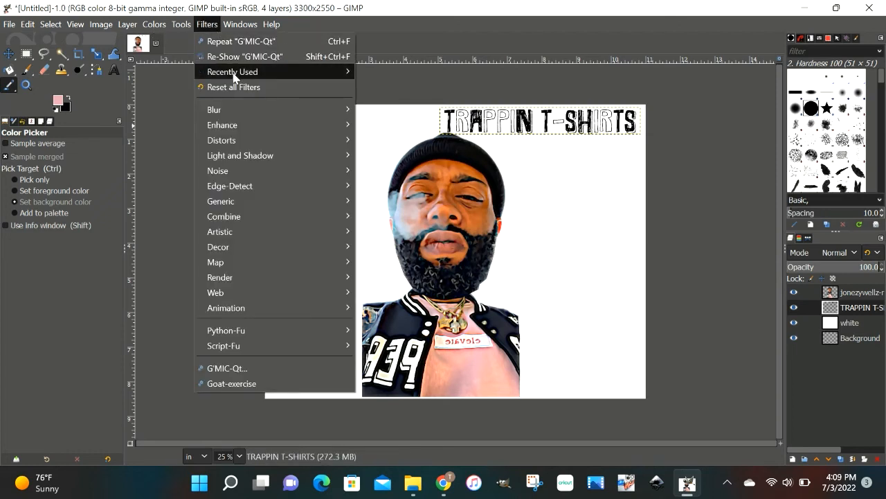
pyautogui.moveTo(240, 159)
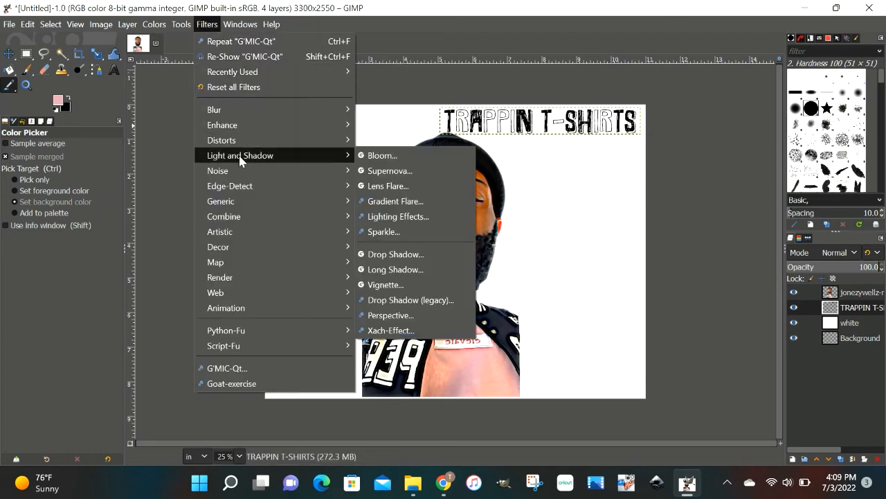
pyautogui.click(409, 253)
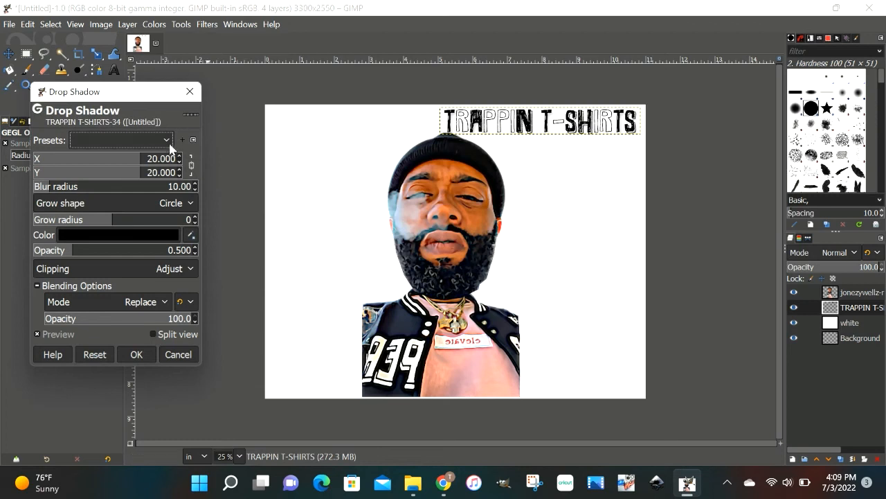
pyautogui.click(167, 140)
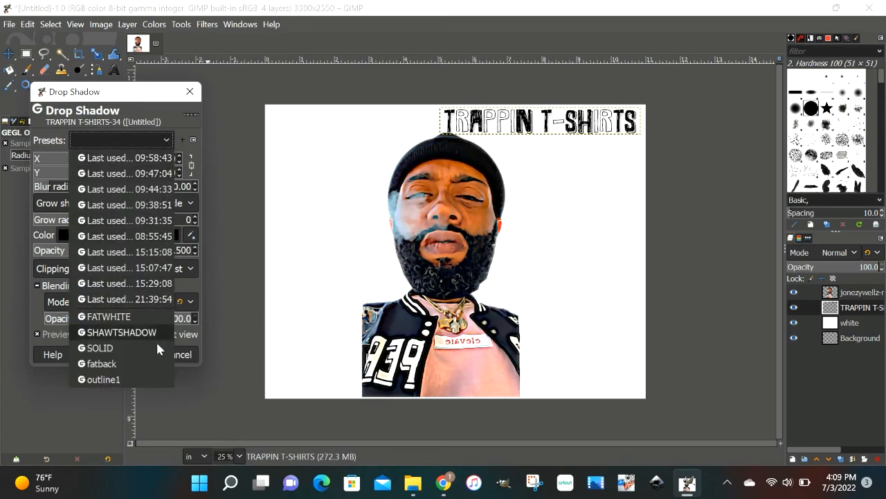
pyautogui.click(151, 362)
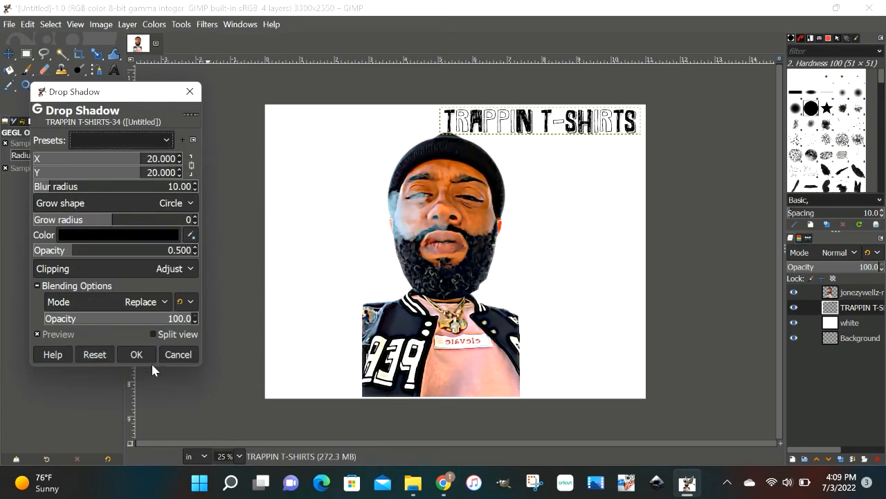
pyautogui.click(160, 235)
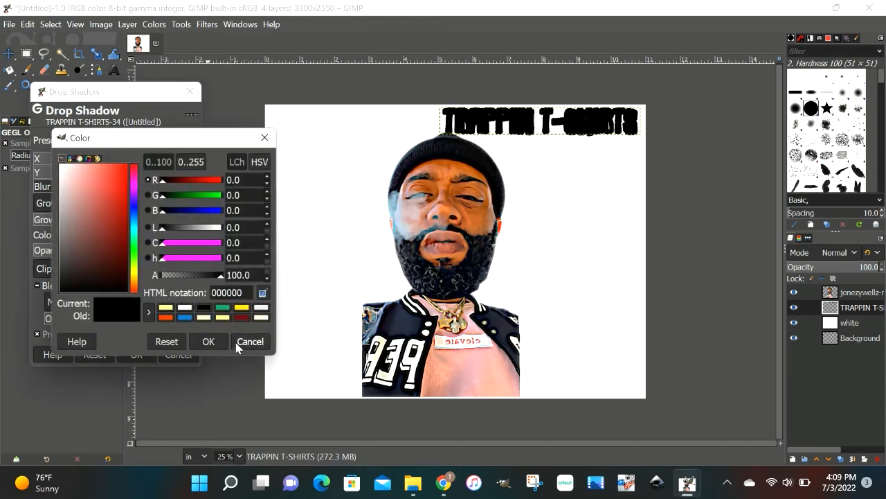
pyautogui.click(84, 168)
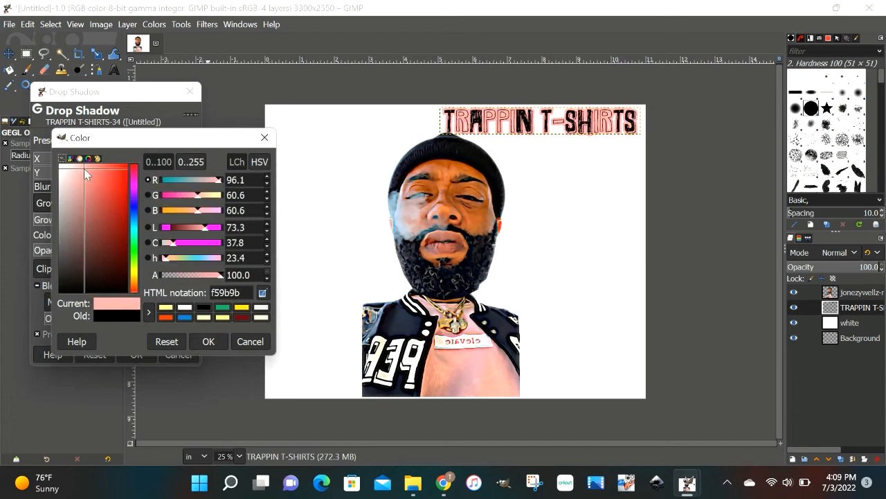
pyautogui.click(225, 342)
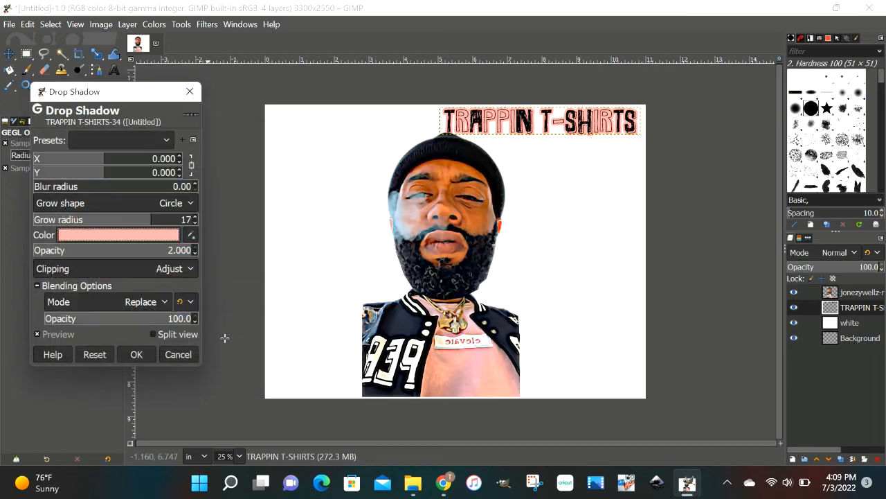
# Step: Try the outline1 Drop Shadow preset in light pink (efb8b8) on the TRAPPIN T-SHIRTS text, and undo it
pyautogui.click(118, 142)
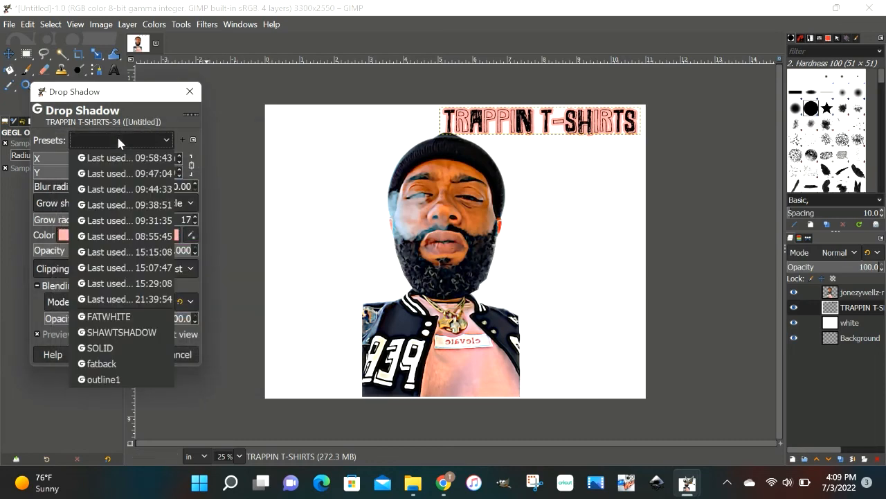
pyautogui.click(129, 379)
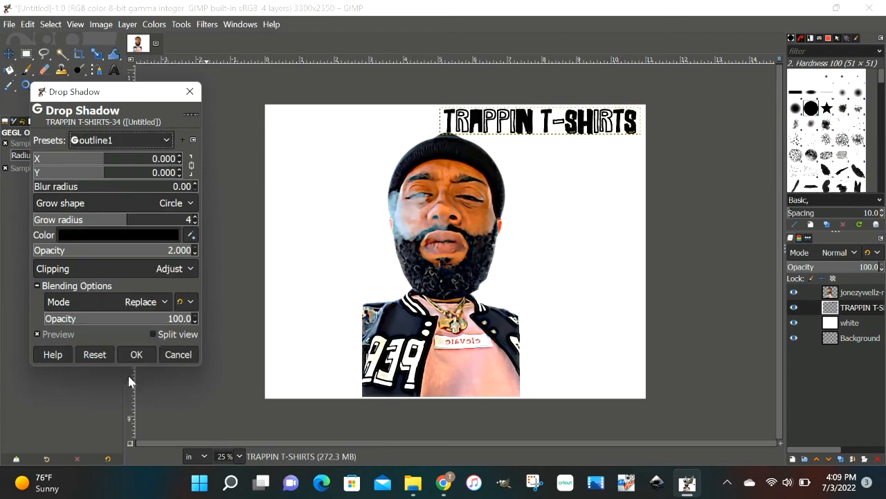
pyautogui.click(150, 235)
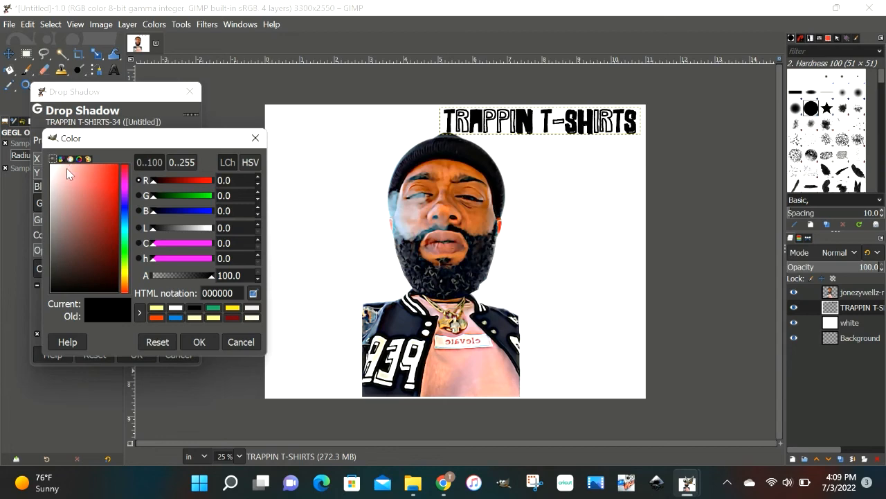
pyautogui.click(65, 171)
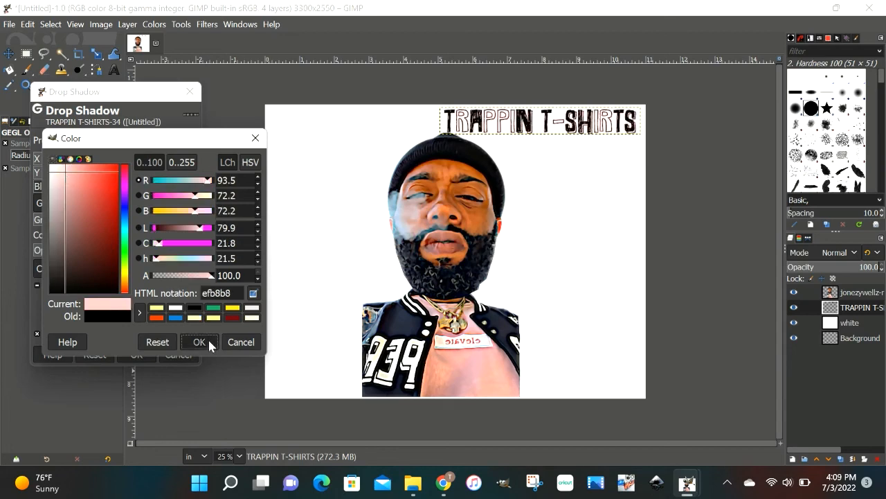
pyautogui.click(207, 340)
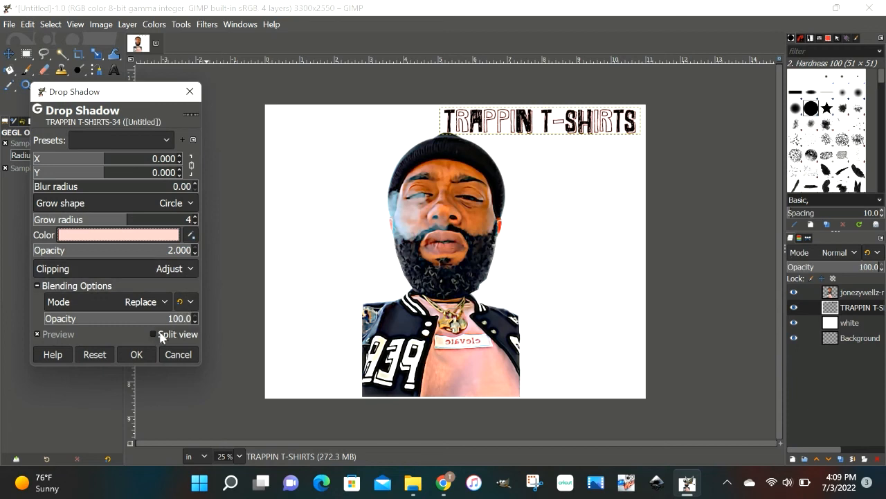
pyautogui.click(149, 349)
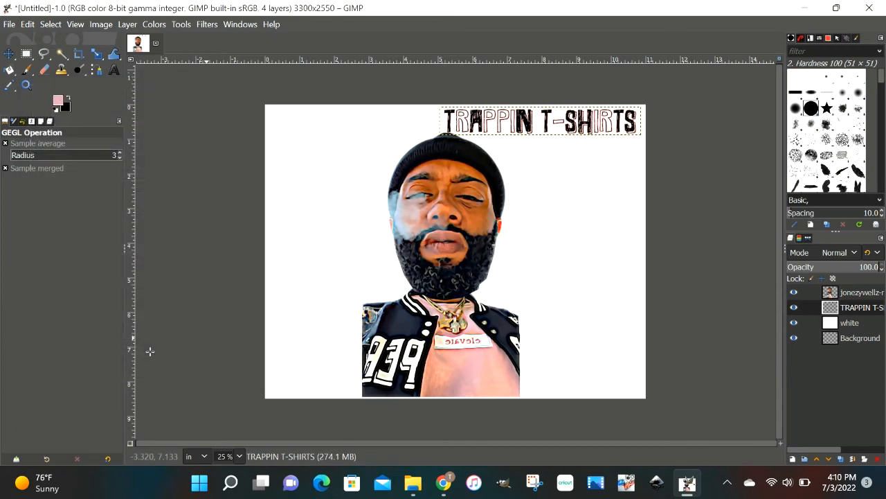
pyautogui.hotkey('ctrl', 'z')
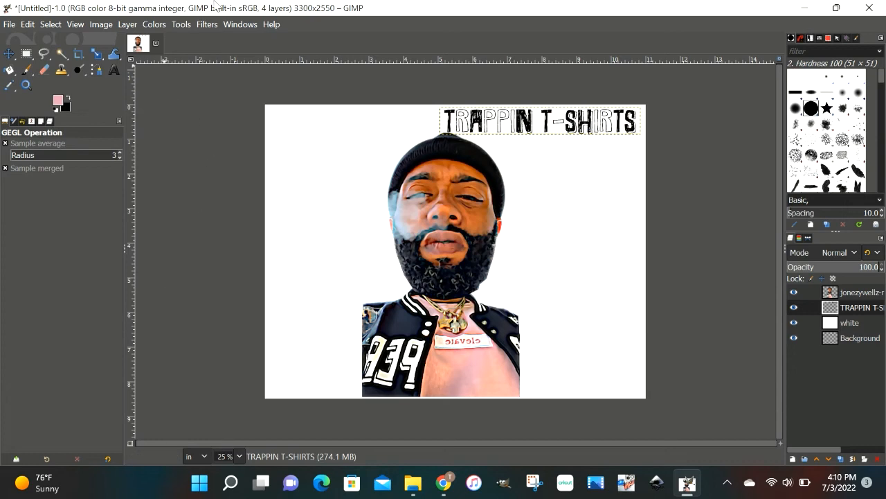
# Step: Outline the TRAPPIN T-SHIRTS text with the outline1 Drop Shadow preset in pale pink (fdc2c2), applying the filter twice
pyautogui.click(214, 26)
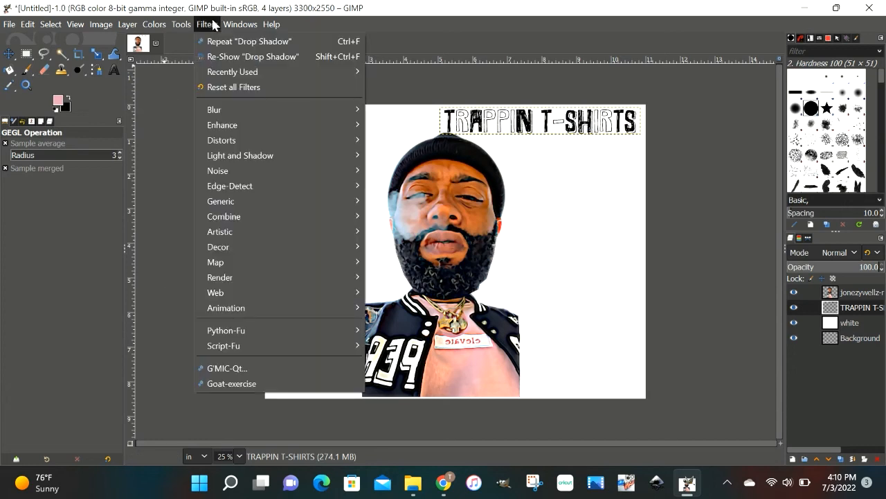
pyautogui.click(223, 58)
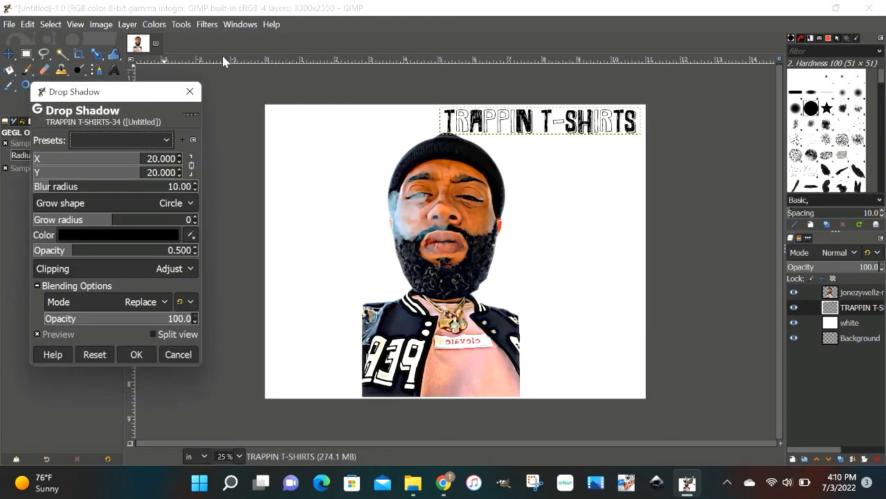
pyautogui.click(146, 141)
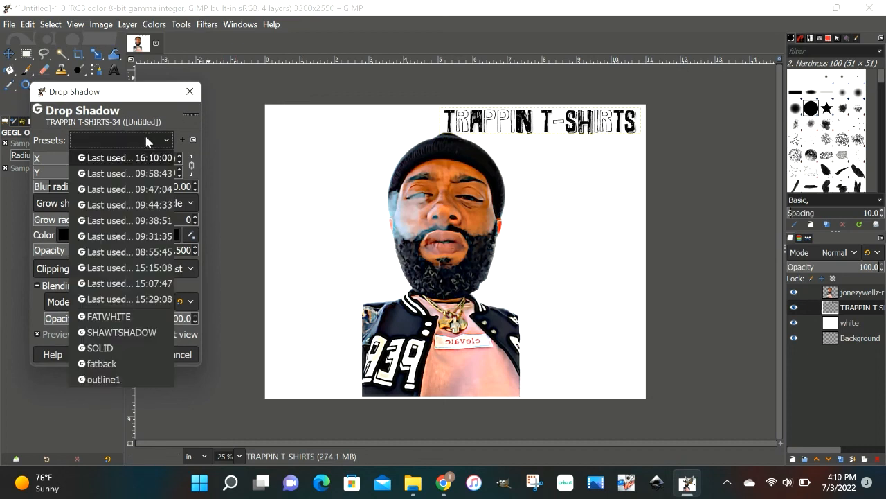
pyautogui.click(118, 380)
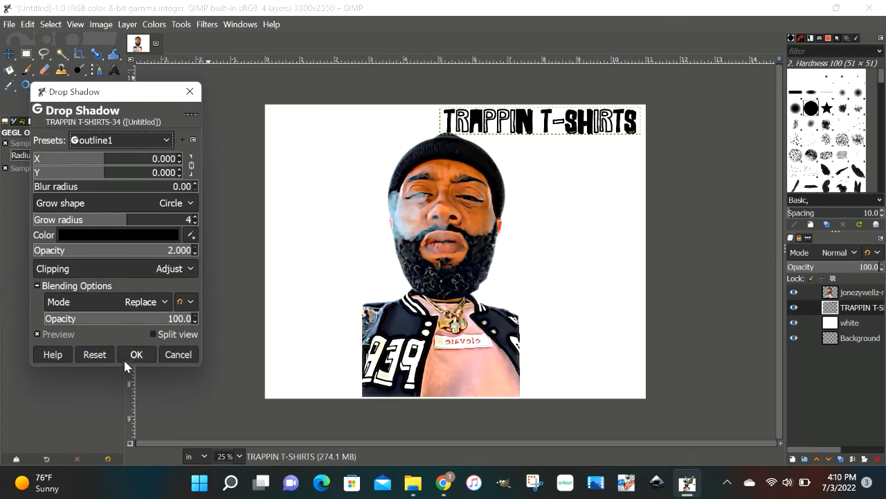
pyautogui.click(142, 236)
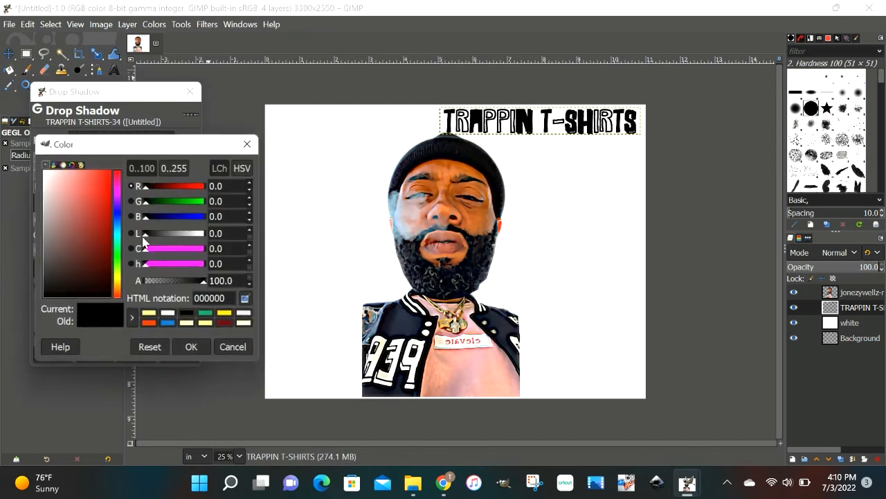
pyautogui.click(58, 170)
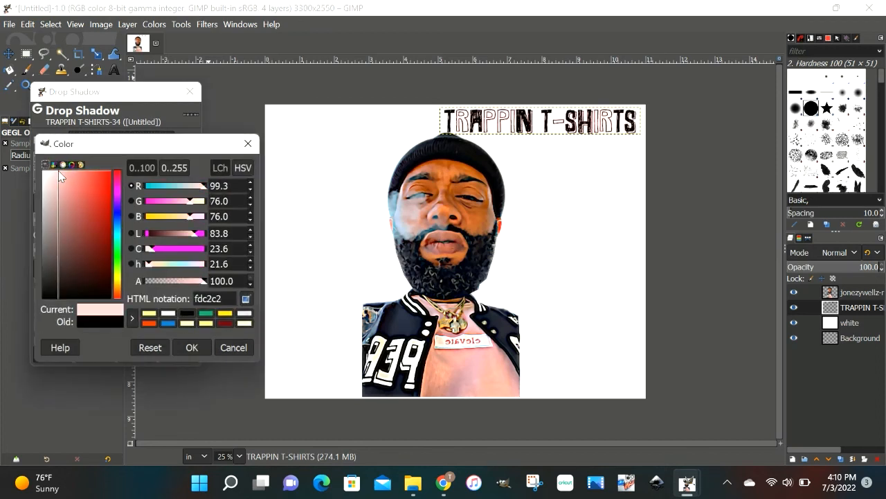
pyautogui.click(190, 348)
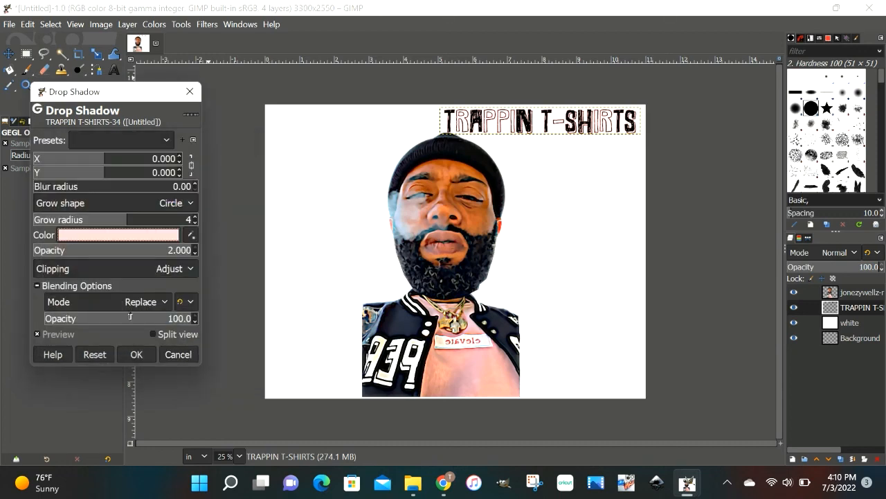
pyautogui.click(132, 356)
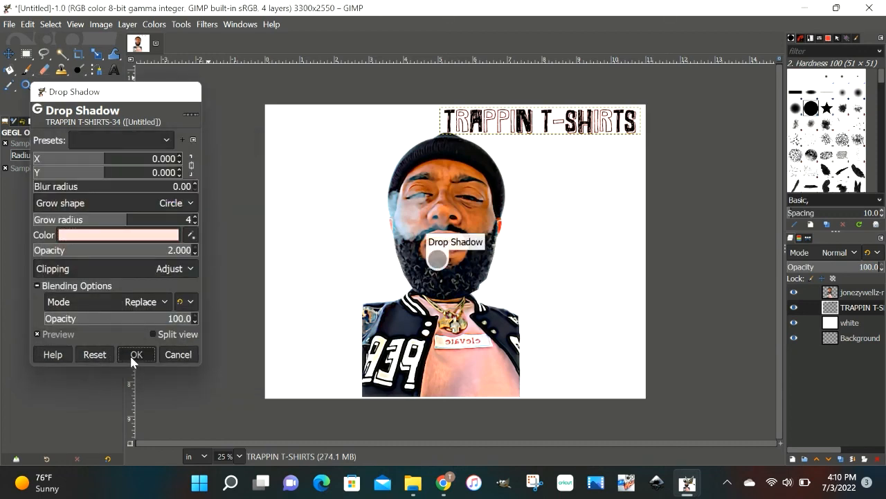
pyautogui.click(209, 26)
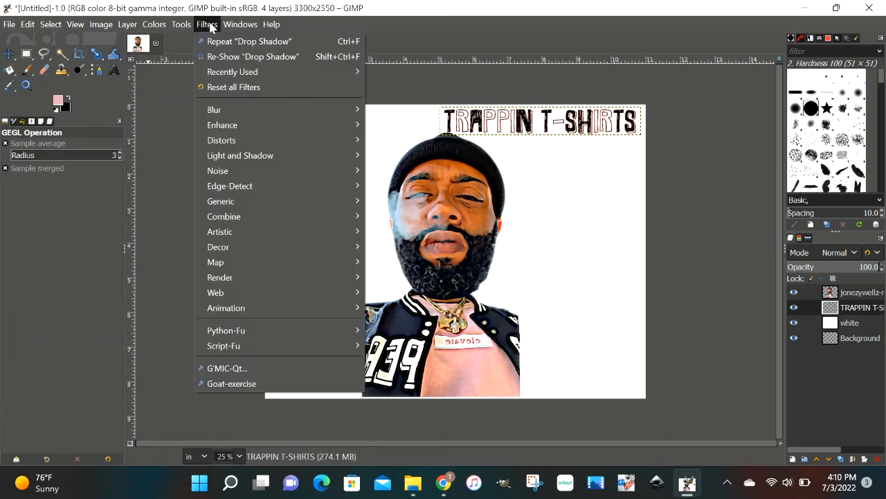
pyautogui.click(216, 42)
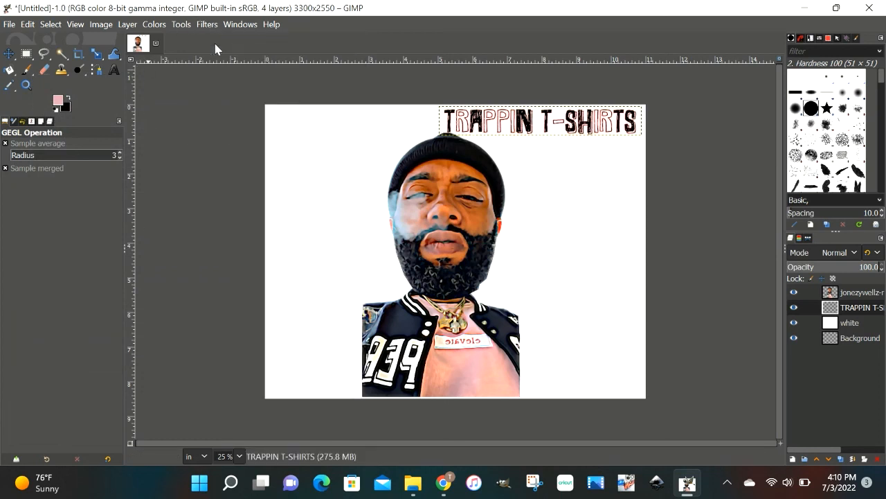
# Step: Add a black (000000) Long Shadow with a length of 81.4 to the TRAPPIN T-SHIRTS text
pyautogui.click(208, 25)
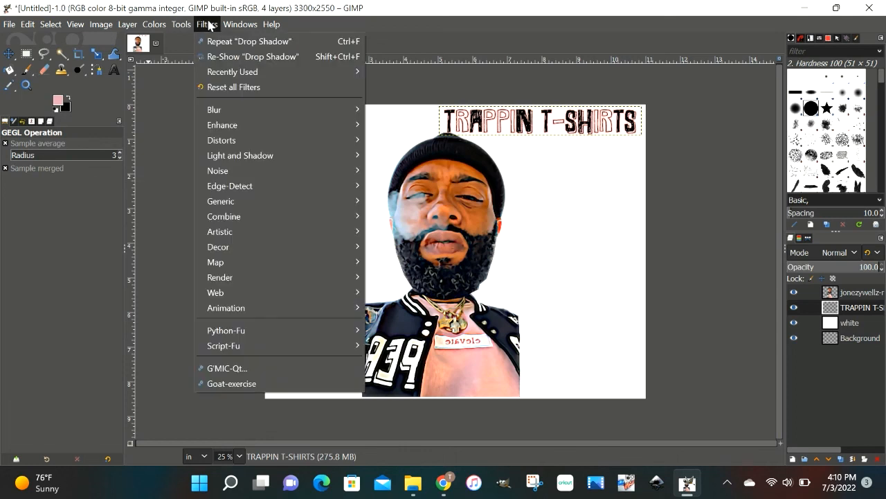
pyautogui.moveTo(231, 75)
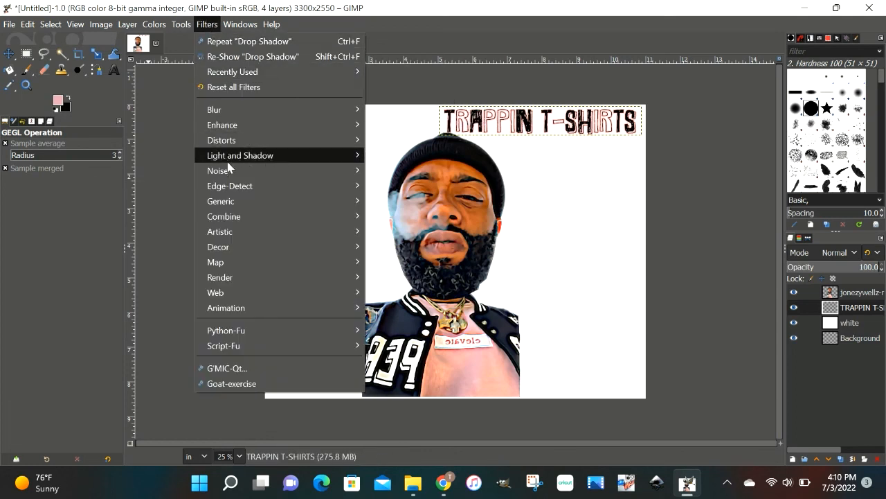
pyautogui.moveTo(232, 160)
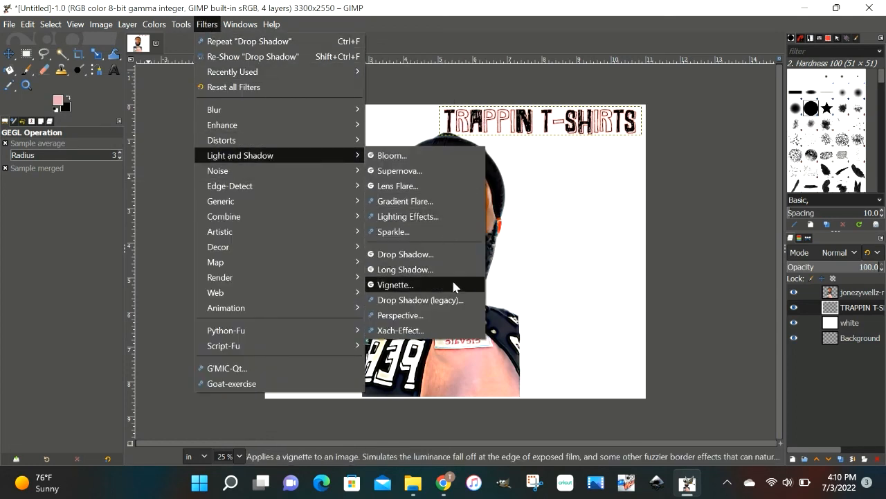
pyautogui.click(405, 269)
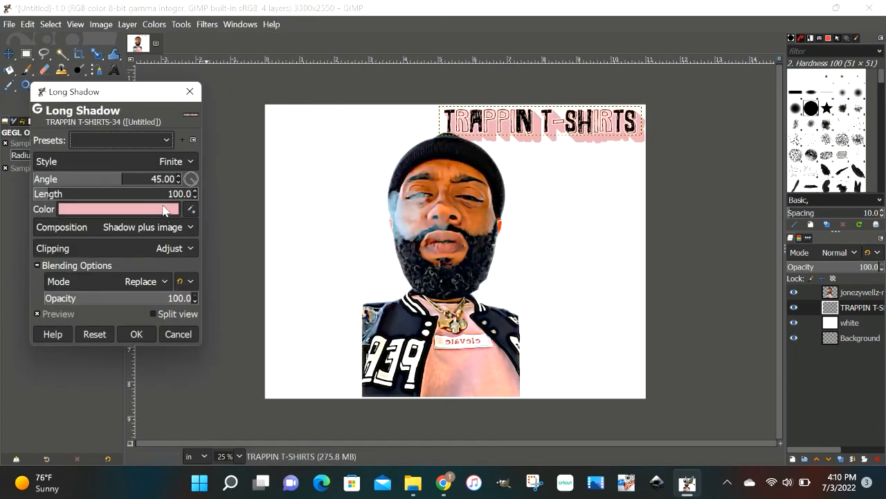
pyautogui.click(165, 210)
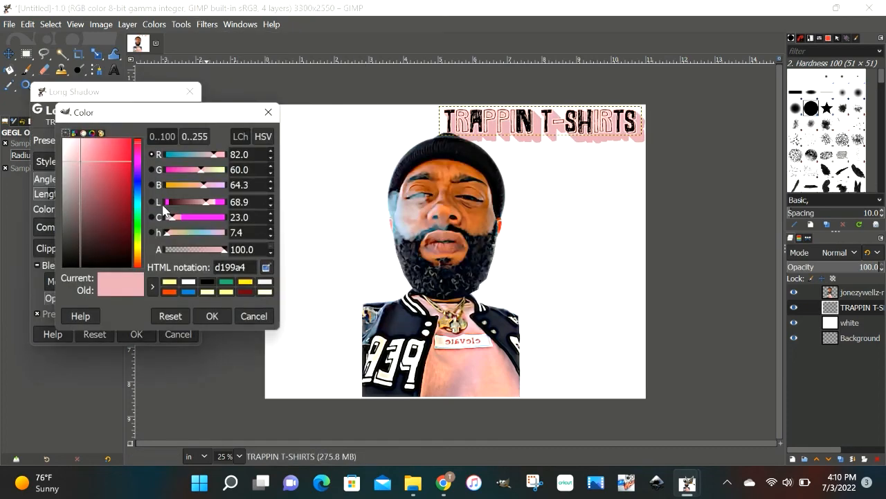
pyautogui.click(206, 282)
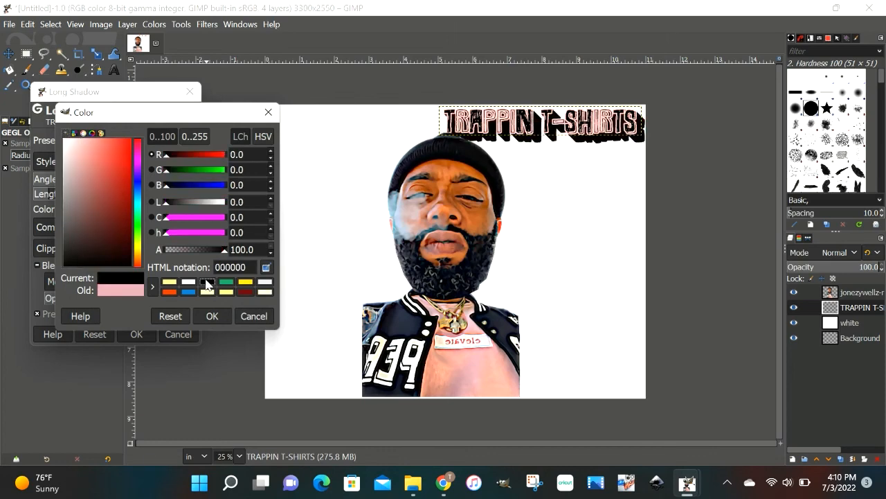
pyautogui.click(212, 315)
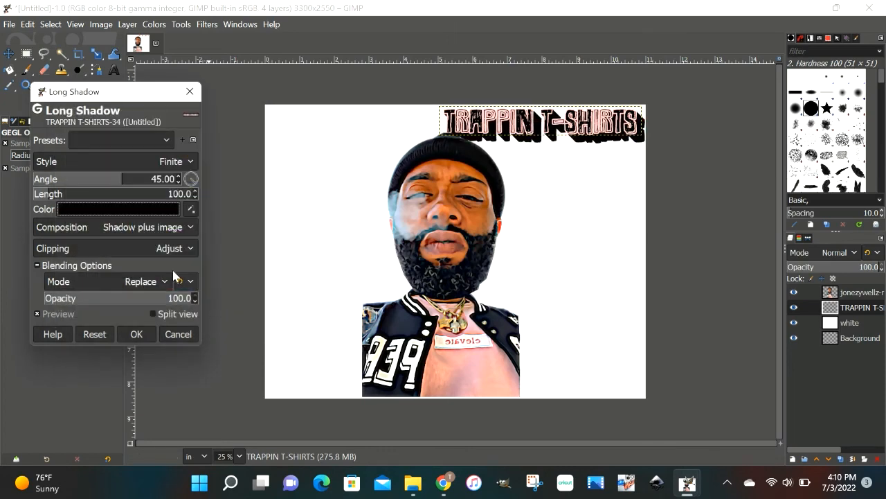
pyautogui.click(45, 194)
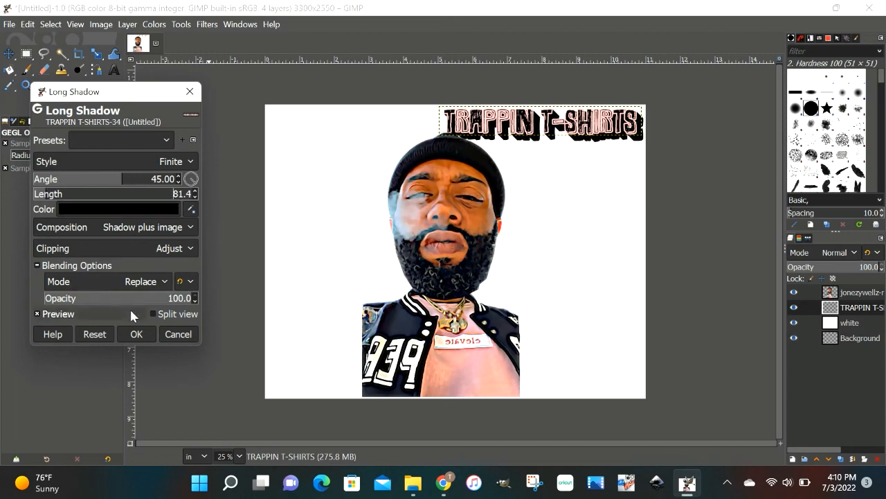
pyautogui.click(135, 335)
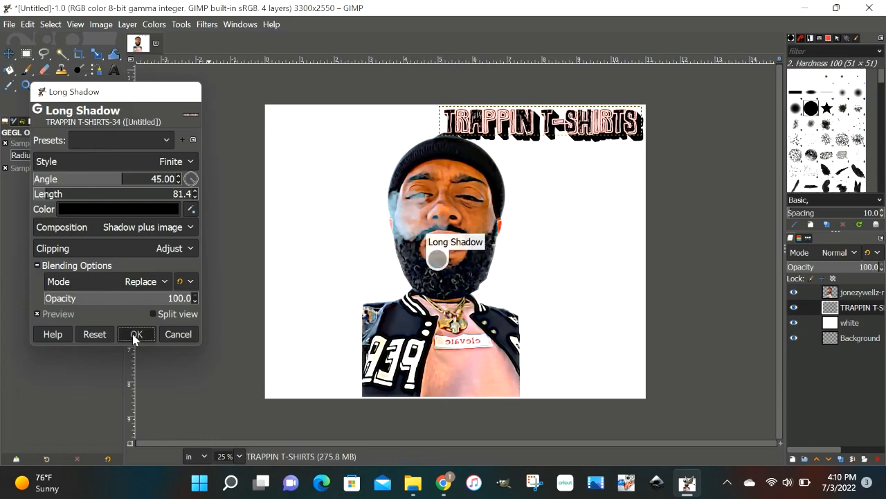